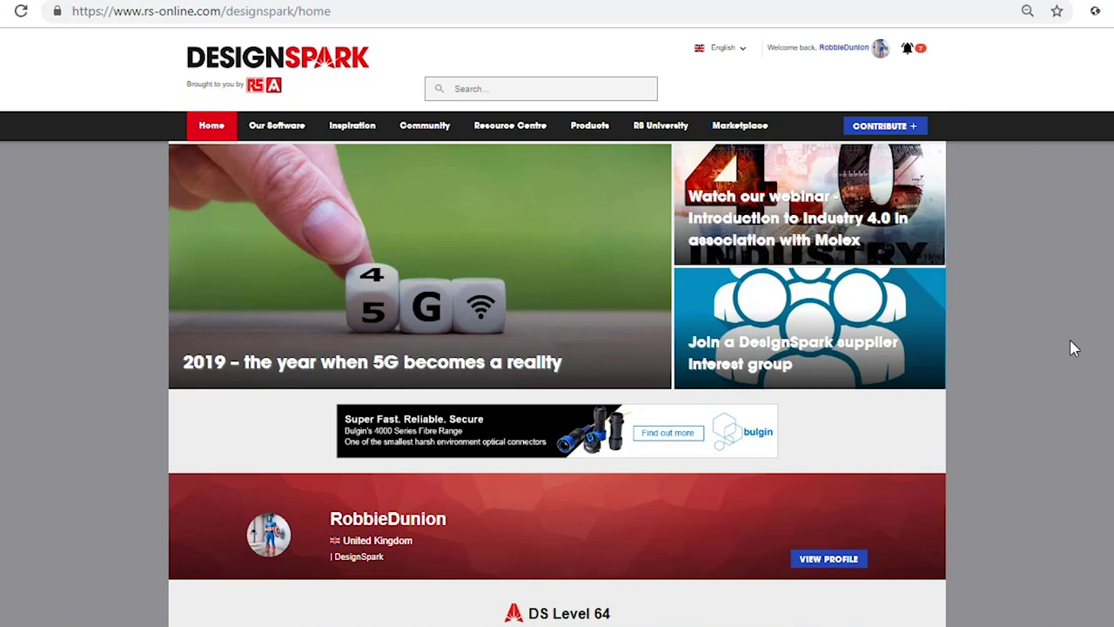
# - Start contributing a new article on the DesignSpark site
pyautogui.click(869, 135)
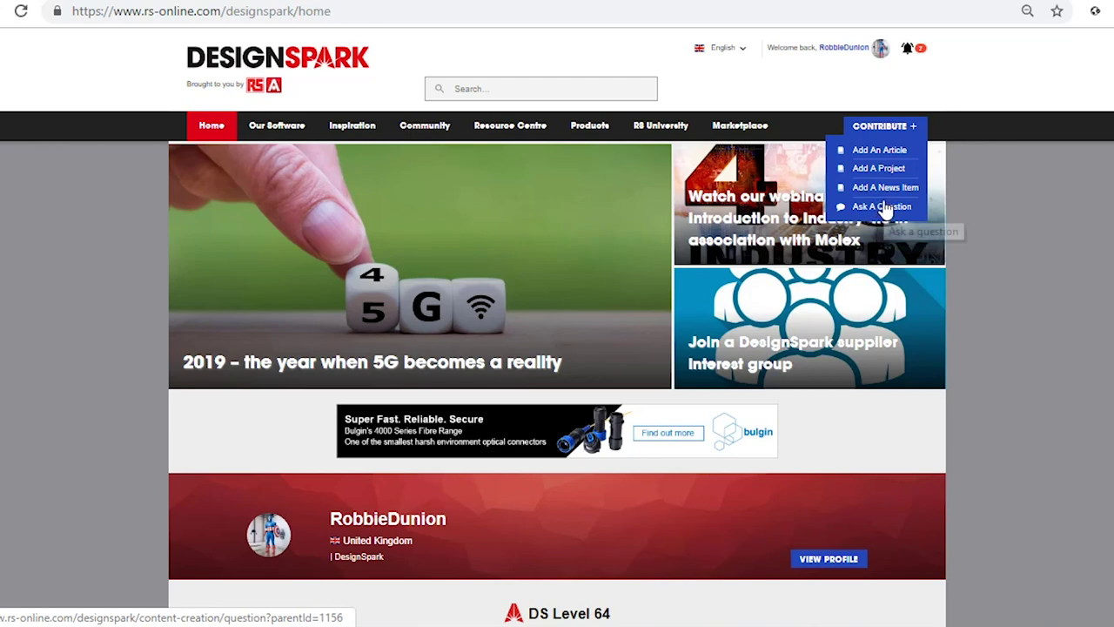
pyautogui.click(870, 155)
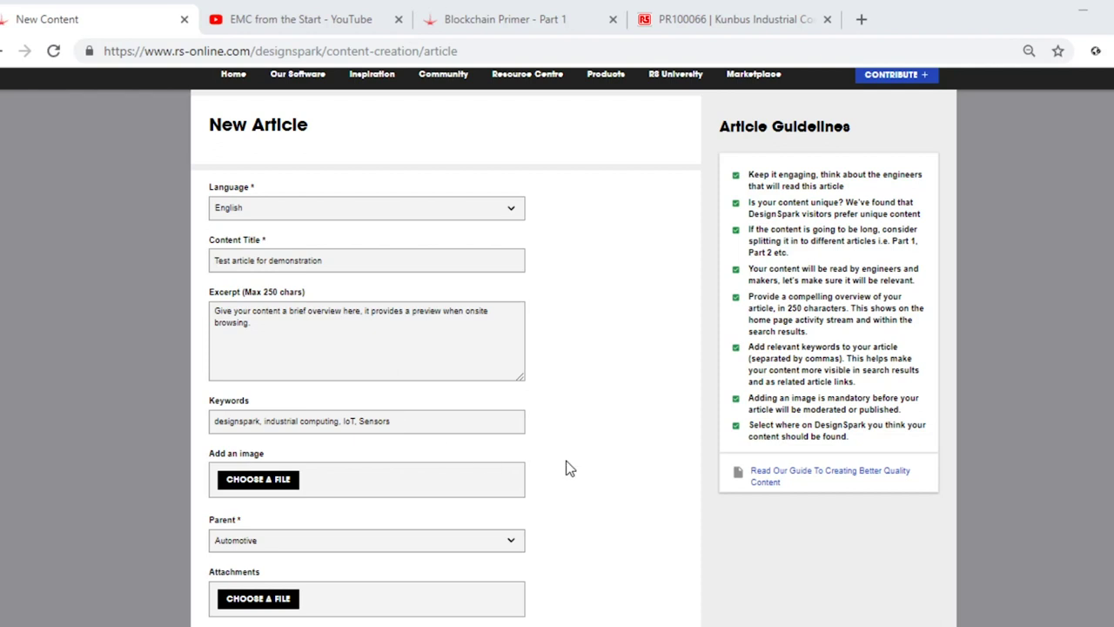
# - Add the picture R1811144-02 from Saved Pictures as the new article's image
pyautogui.scroll(1, 581, 458)
pyautogui.scroll(-2, 679, 426)
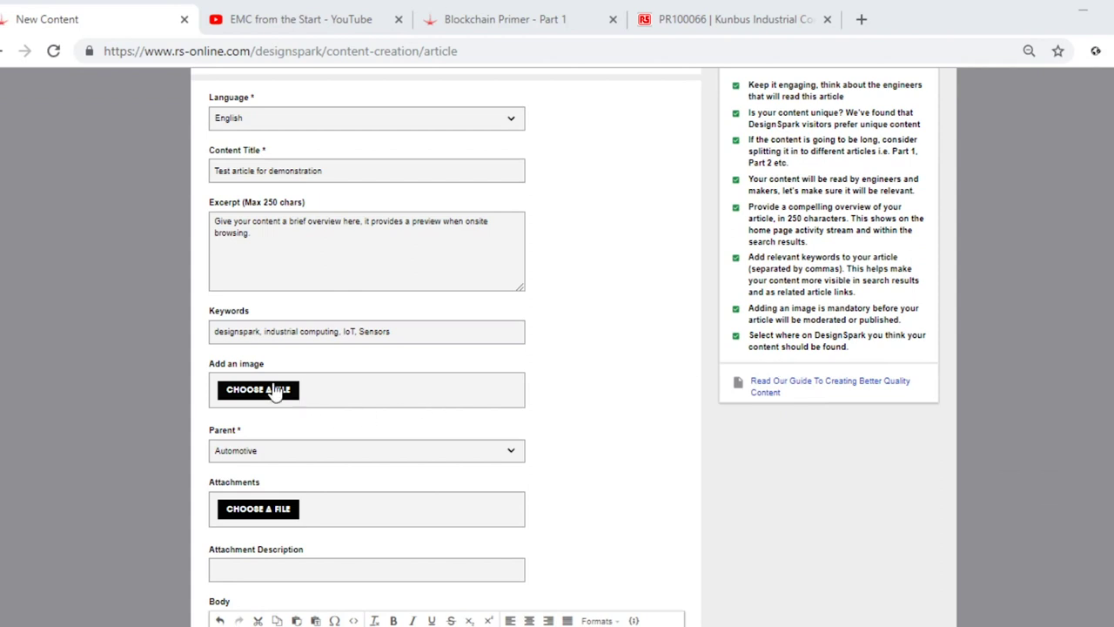
pyautogui.click(249, 397)
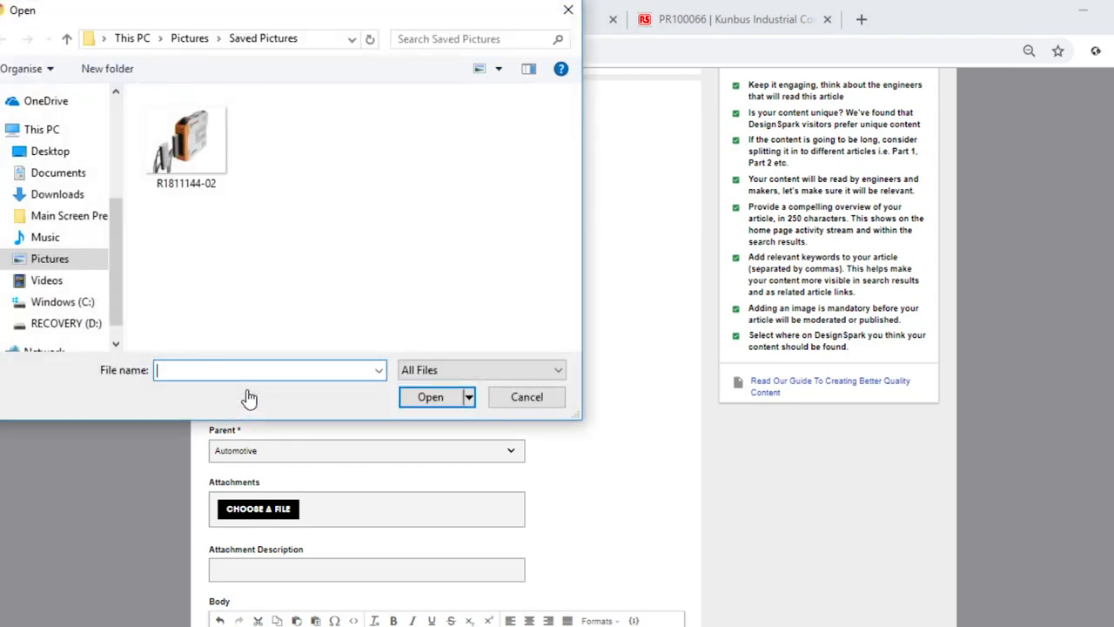
pyautogui.click(189, 132)
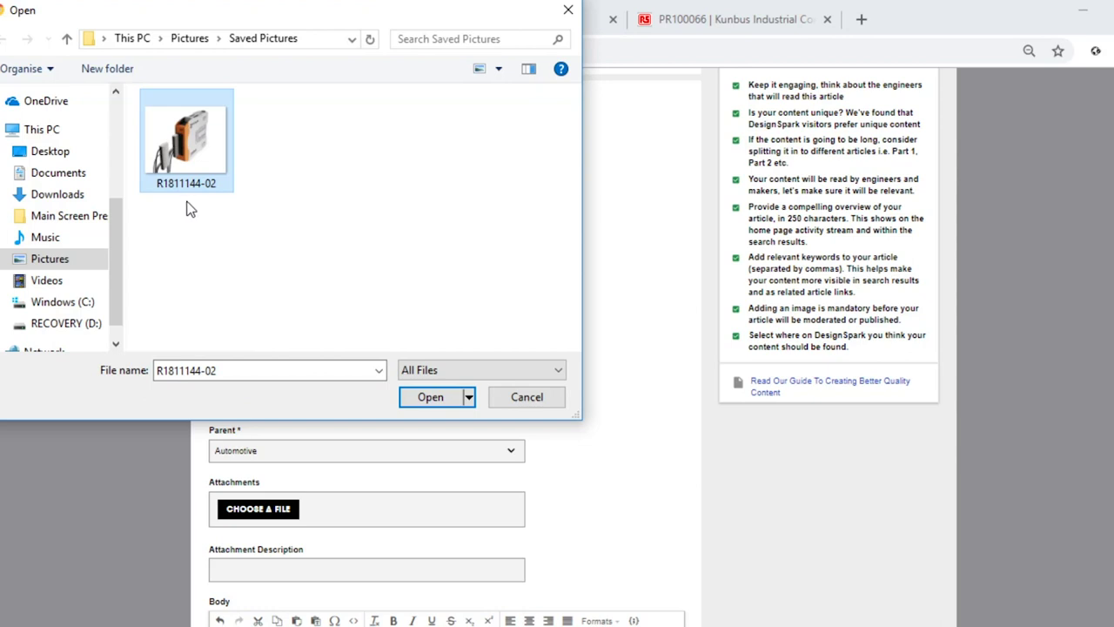
pyautogui.click(445, 399)
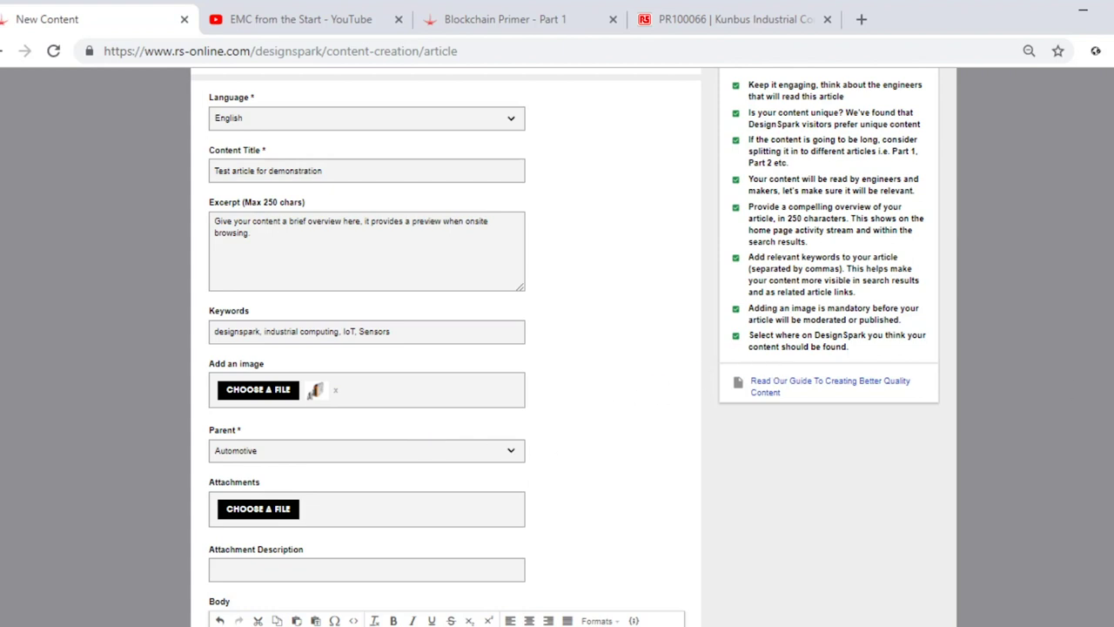
# - Choose Automotive as the article's parent topic and view the file choices for attachments without adding one
pyautogui.scroll(-5, 565, 349)
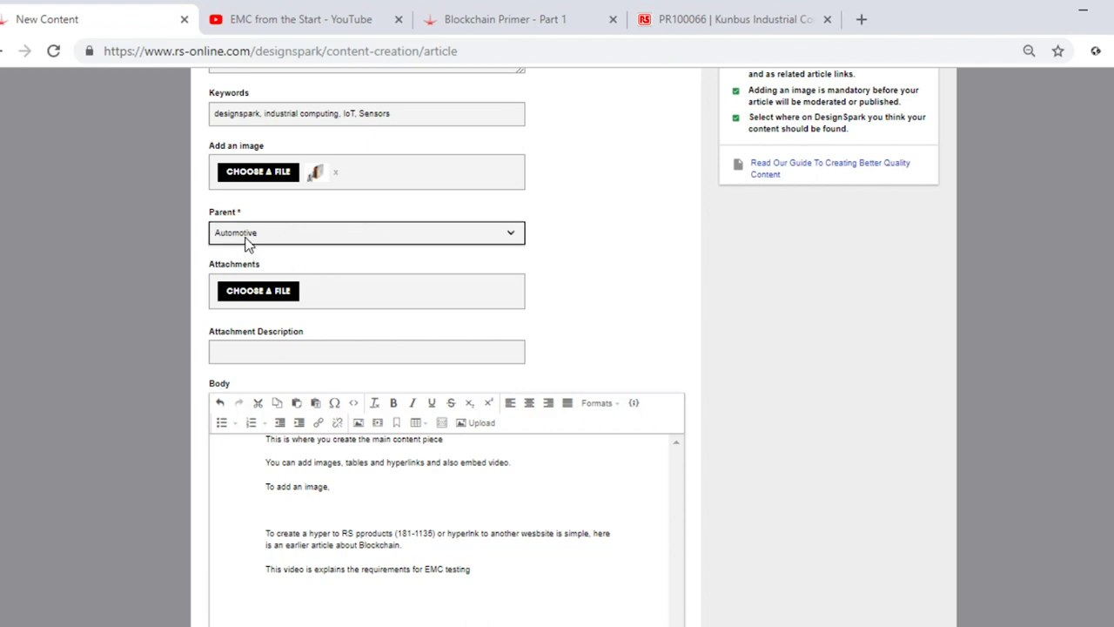
pyautogui.click(512, 237)
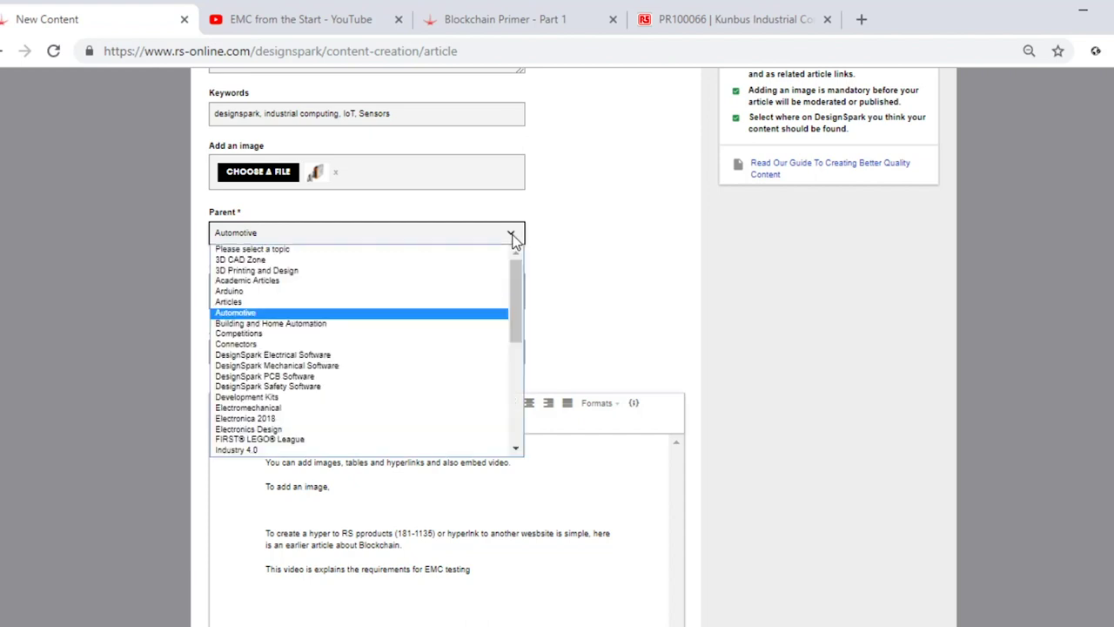
pyautogui.click(248, 315)
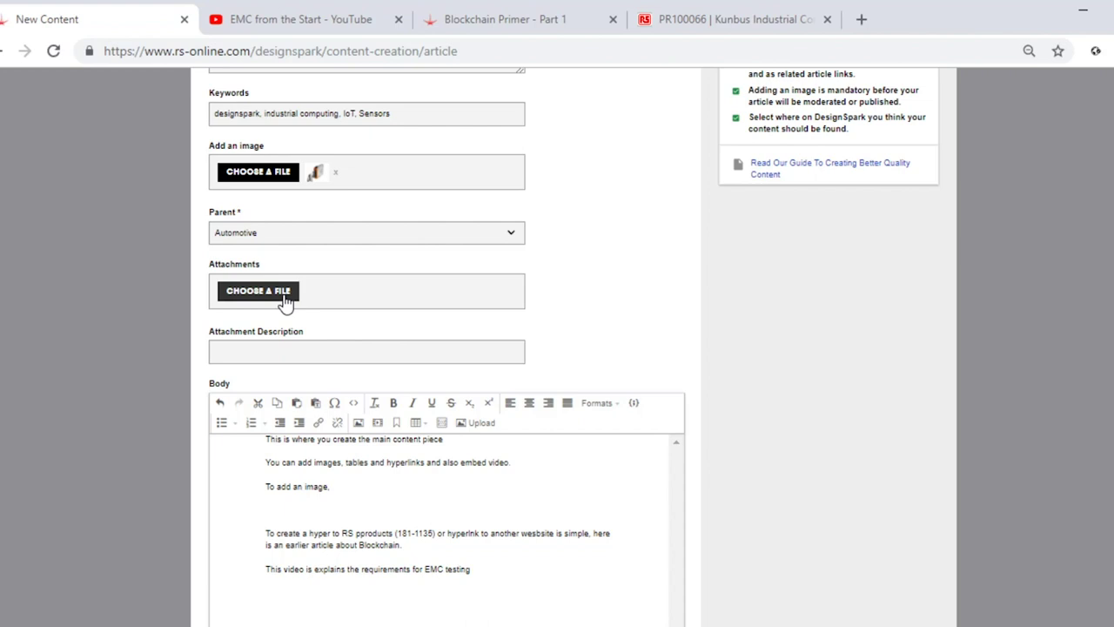
pyautogui.click(285, 298)
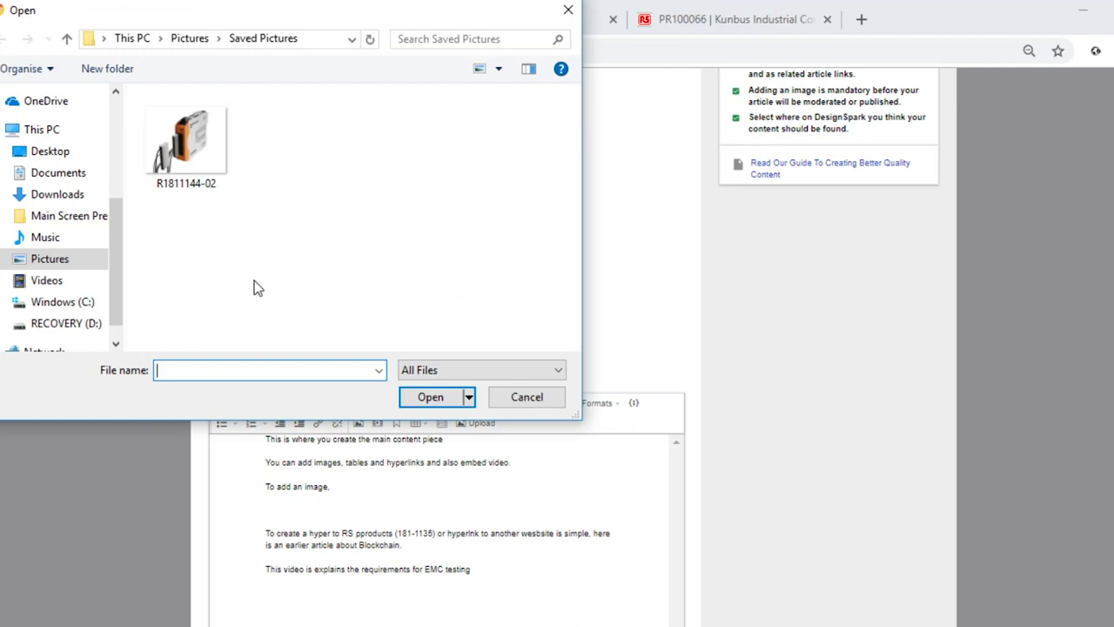
pyautogui.click(525, 397)
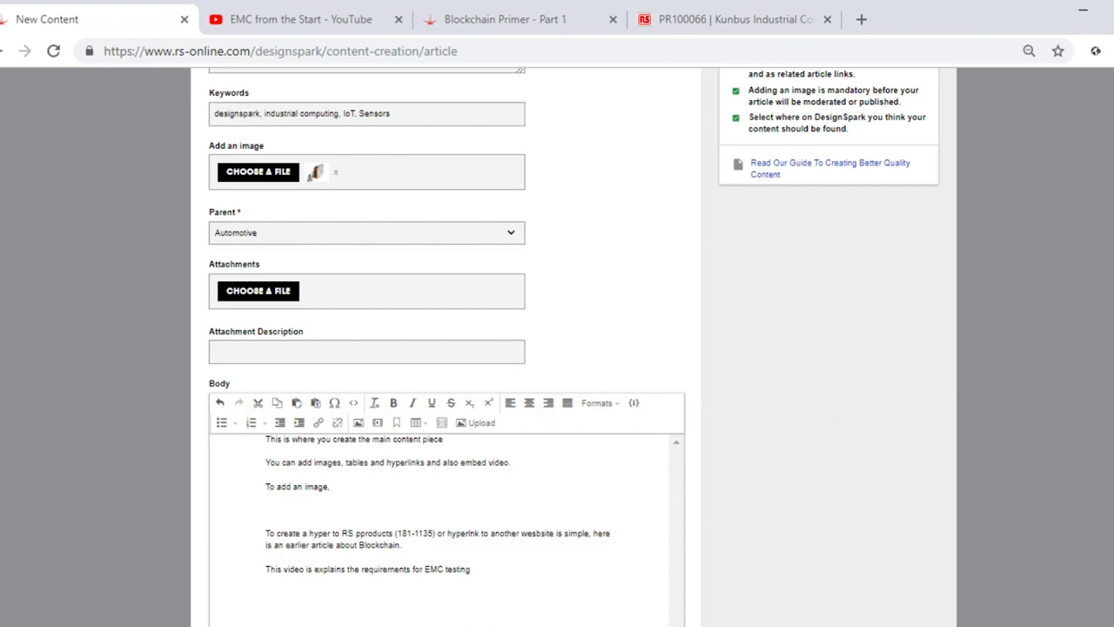
# - Upload the picture R1811144-02 into the article body, below the line "To add an image,"
pyautogui.scroll(-2, 514, 386)
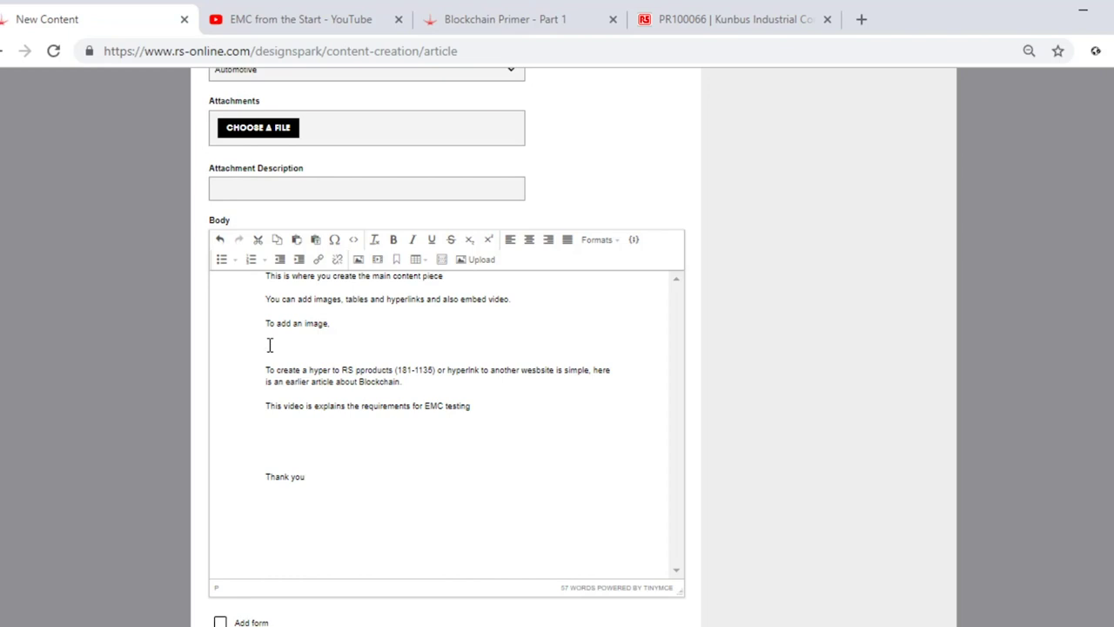
pyautogui.click(477, 260)
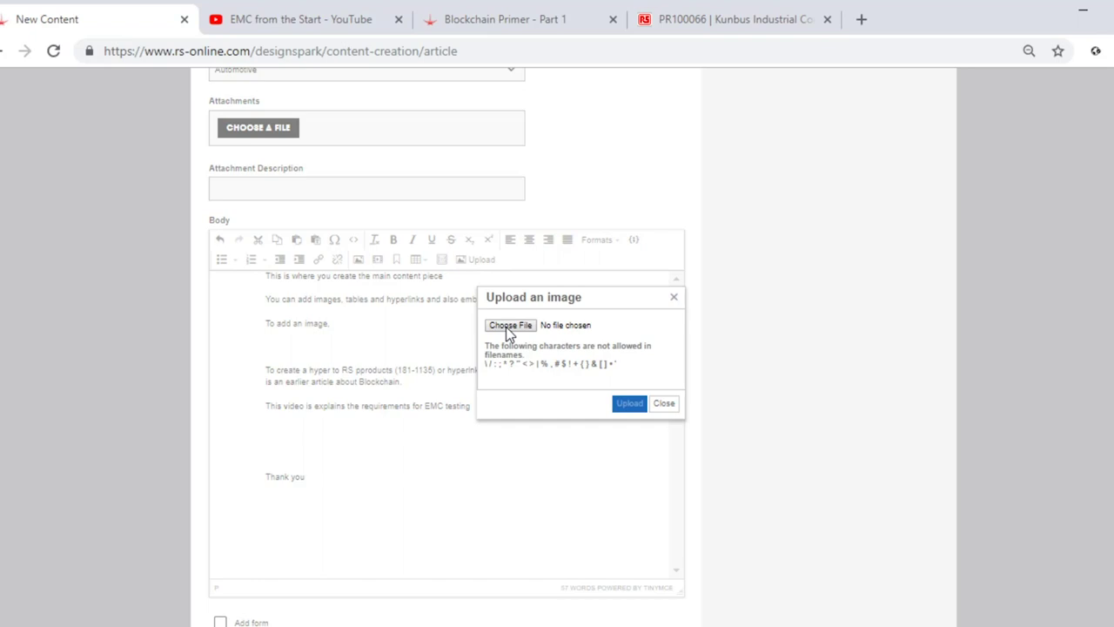
pyautogui.click(507, 327)
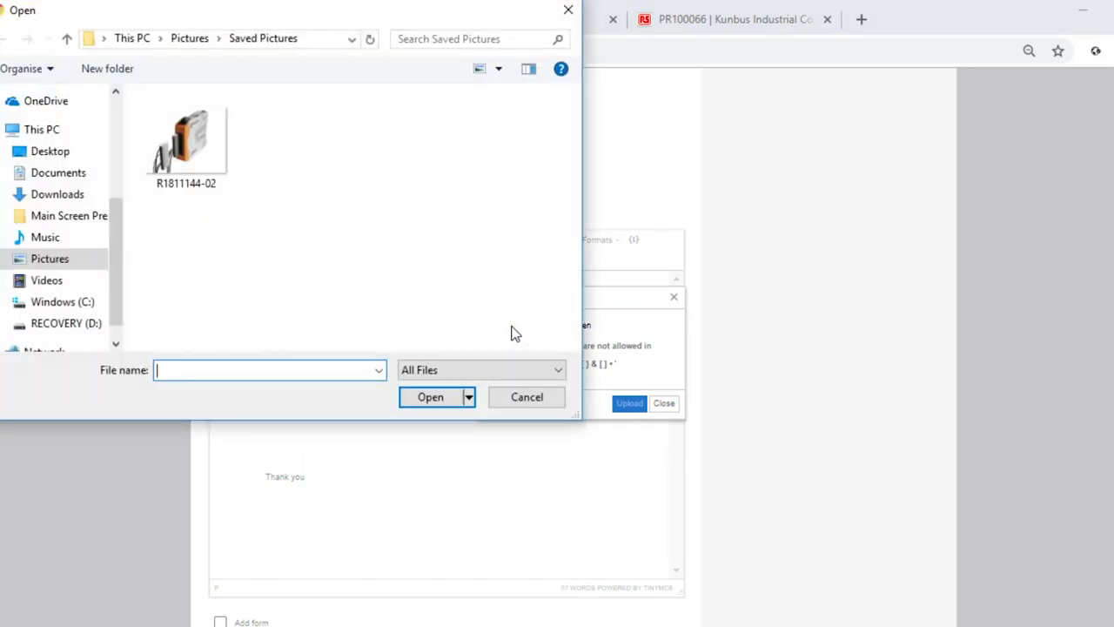
pyautogui.click(207, 148)
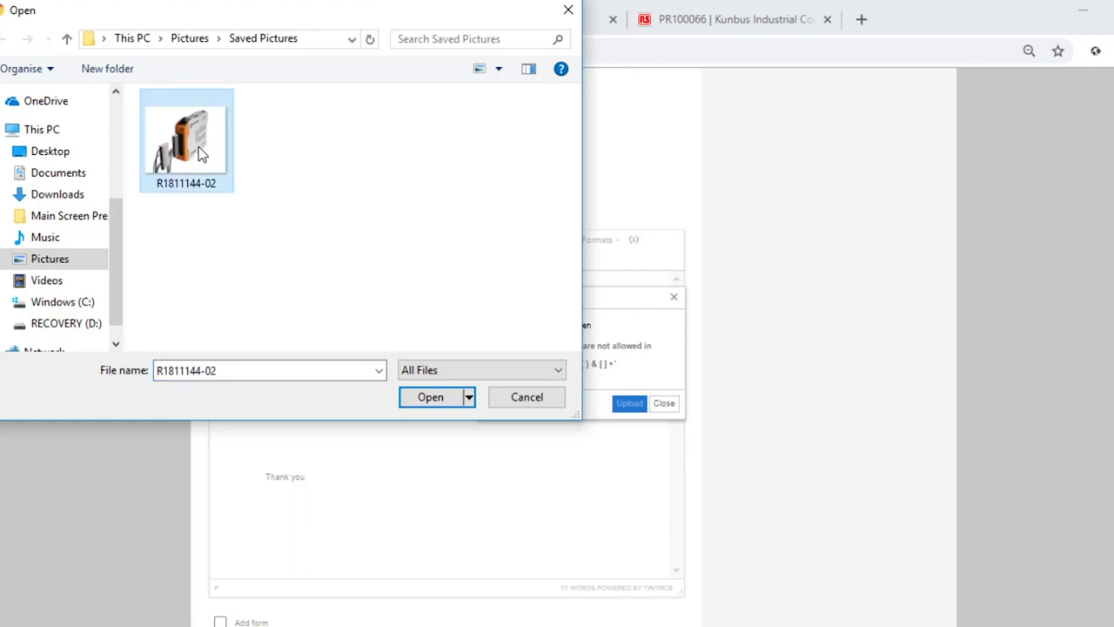
pyautogui.click(431, 398)
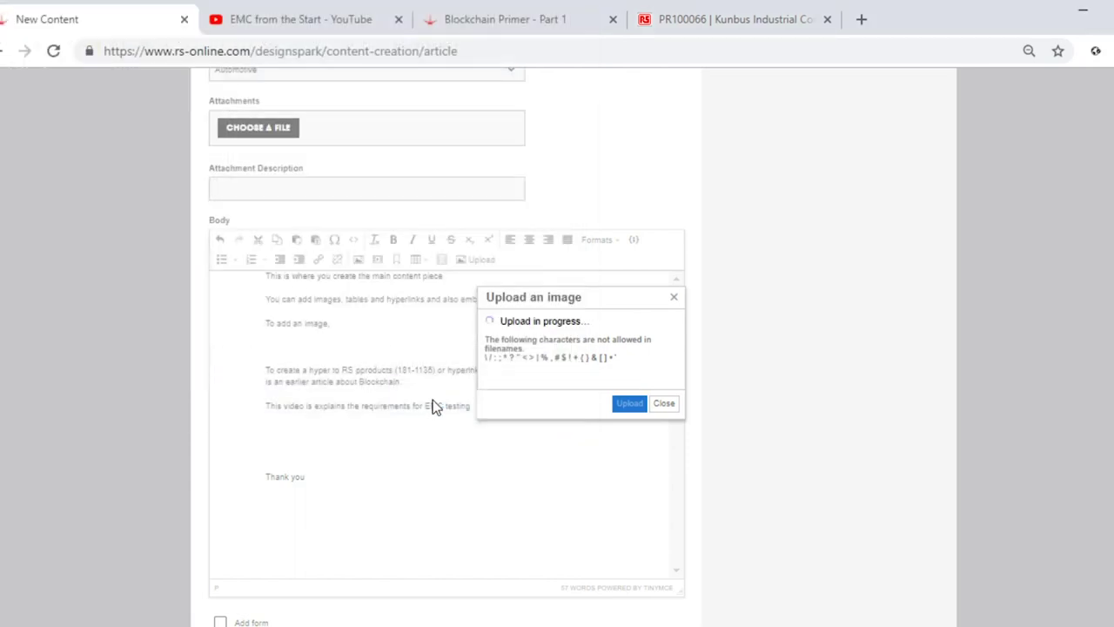
# - Set the width of the uploaded body image to 100% with constrained proportions
pyautogui.scroll(1, 525, 369)
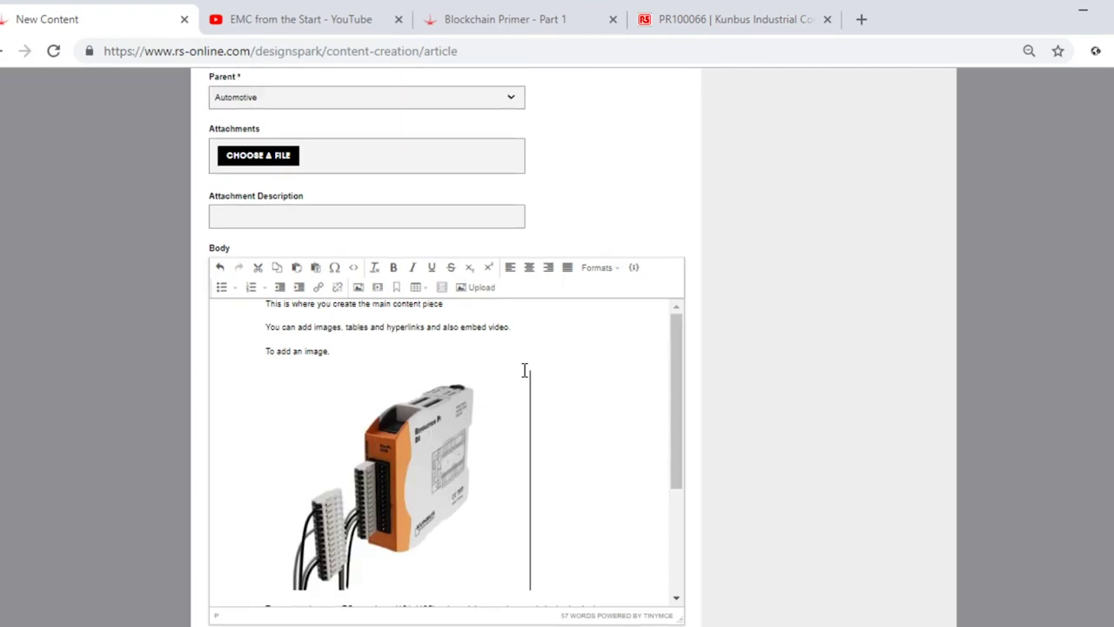
pyautogui.scroll(-2, 574, 348)
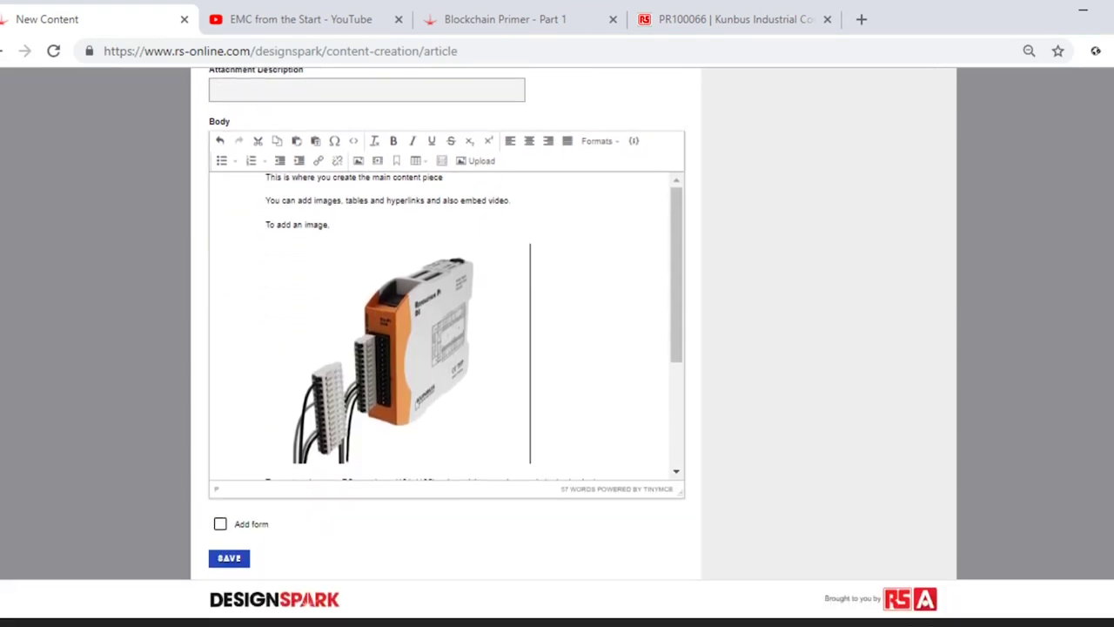
pyautogui.moveTo(672, 302); pyautogui.dragTo(679, 325)
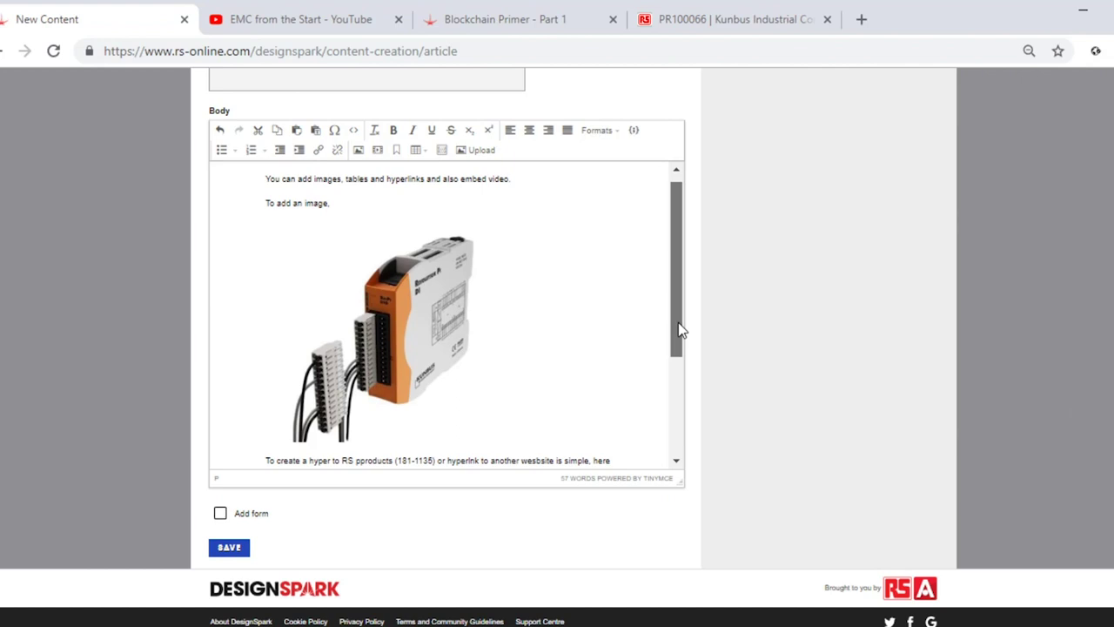
pyautogui.click(586, 319)
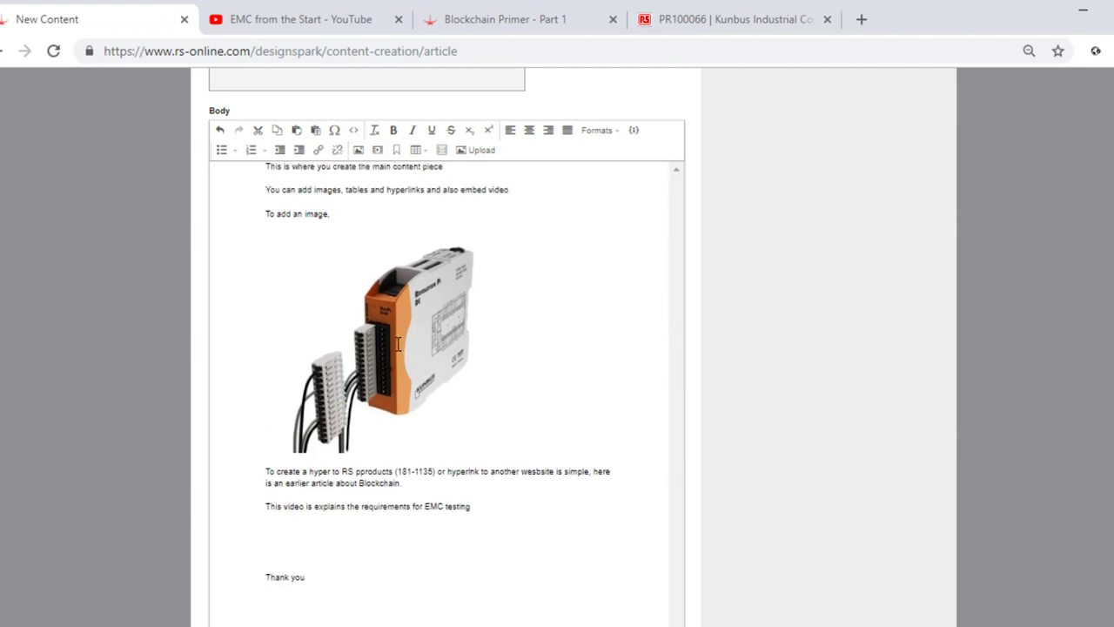
pyautogui.click(398, 343)
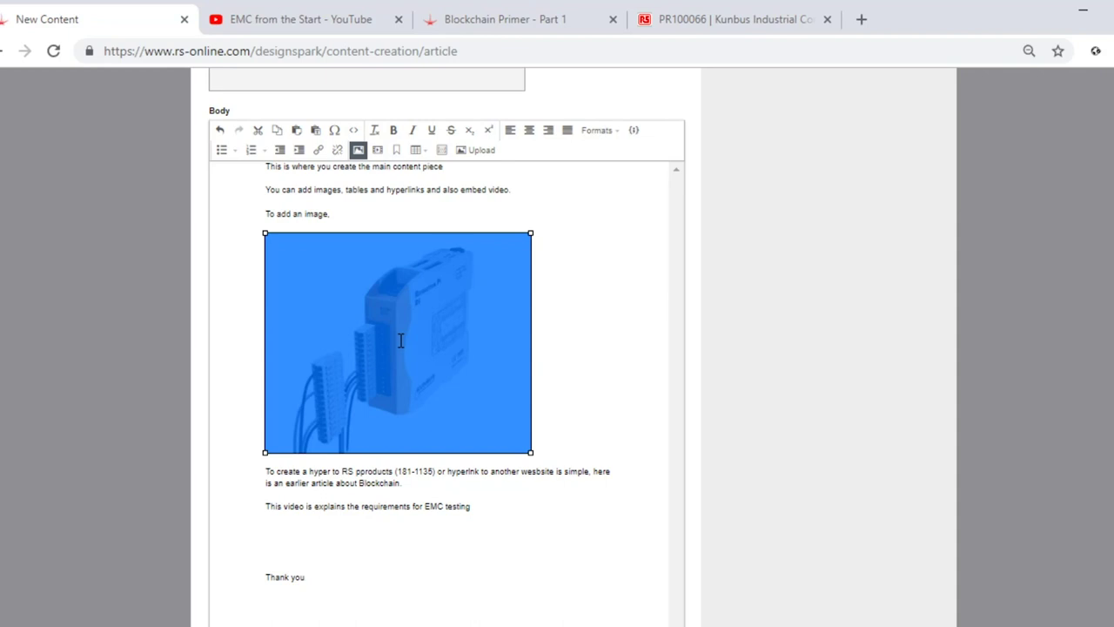
pyautogui.rightClick(400, 340)
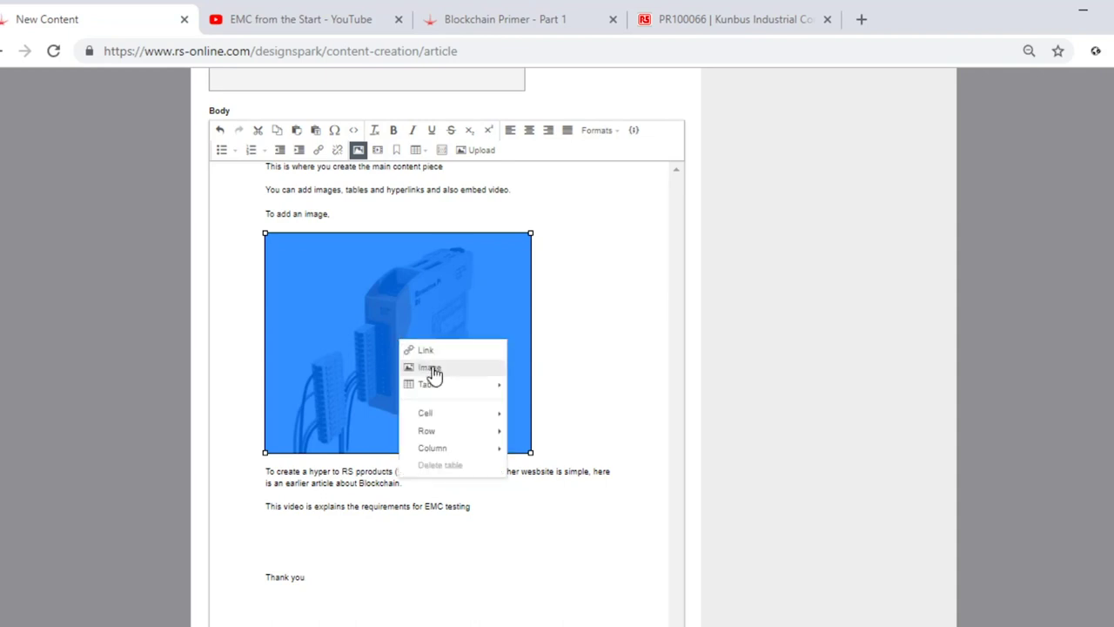
pyautogui.click(430, 368)
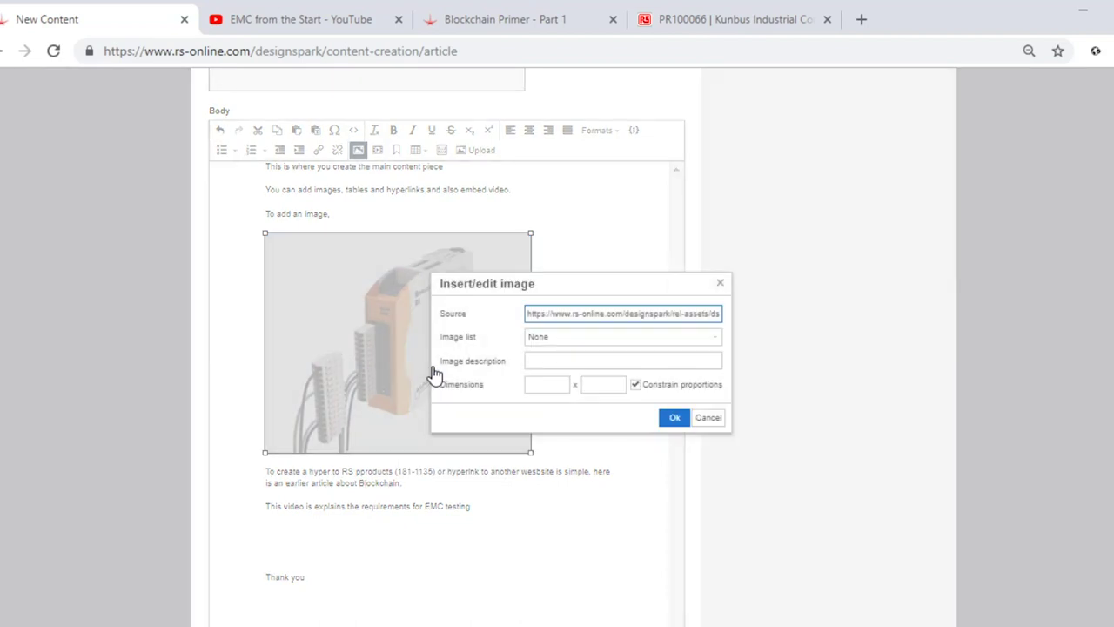
pyautogui.click(555, 387)
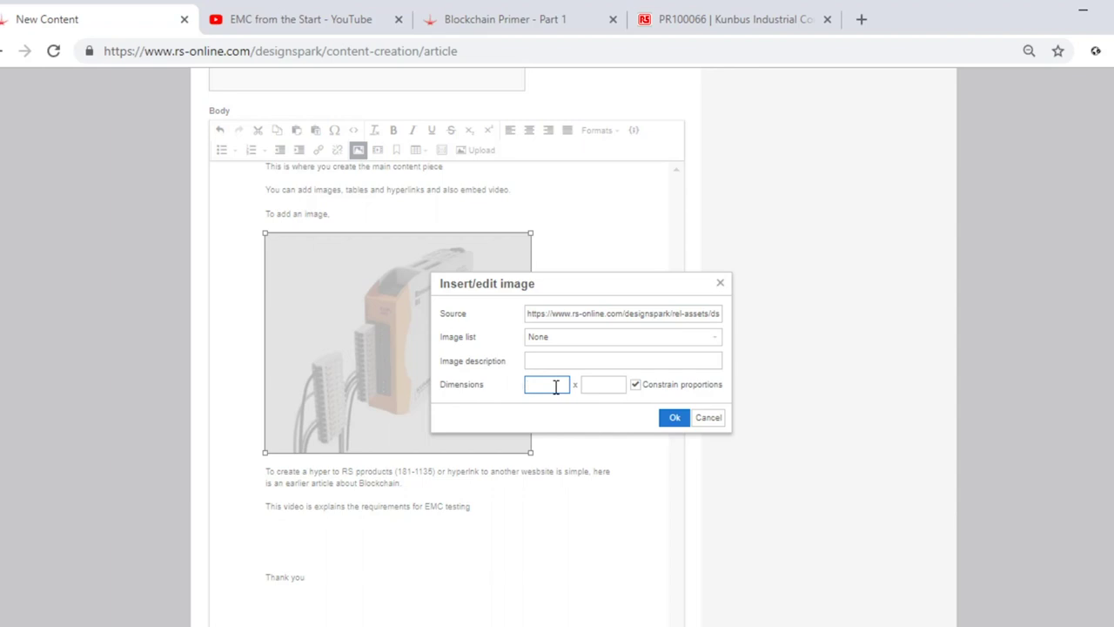
pyautogui.write('100%')
pyautogui.click(675, 422)
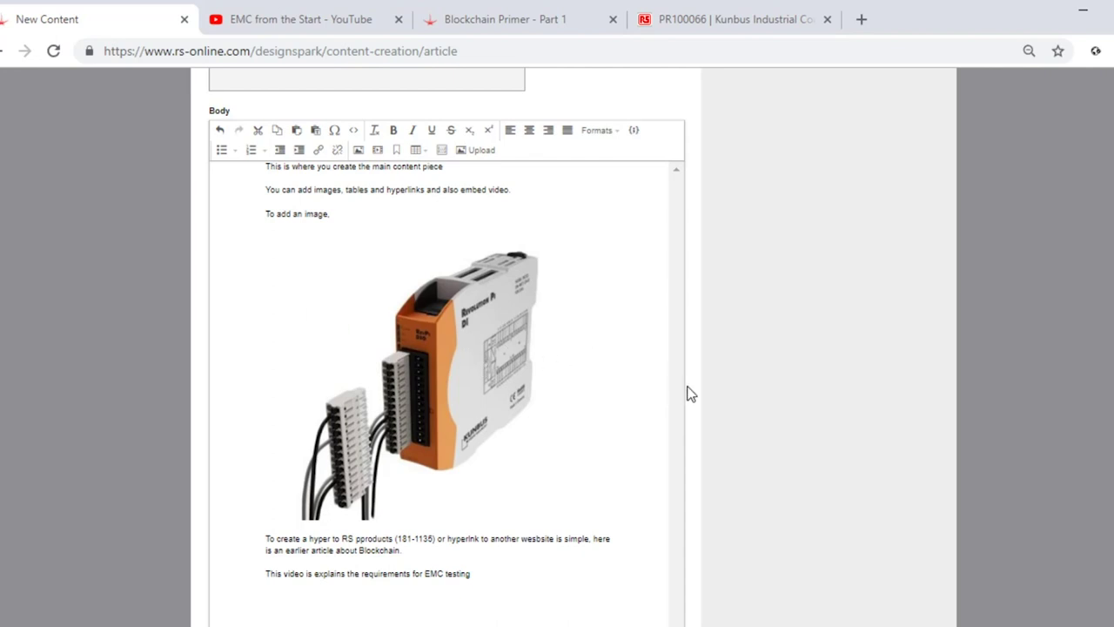
# - Select the word "Blockchain" in the body text and copy the web address of the Blockchain Primer - Part 1 article
pyautogui.scroll(-2, 690, 393)
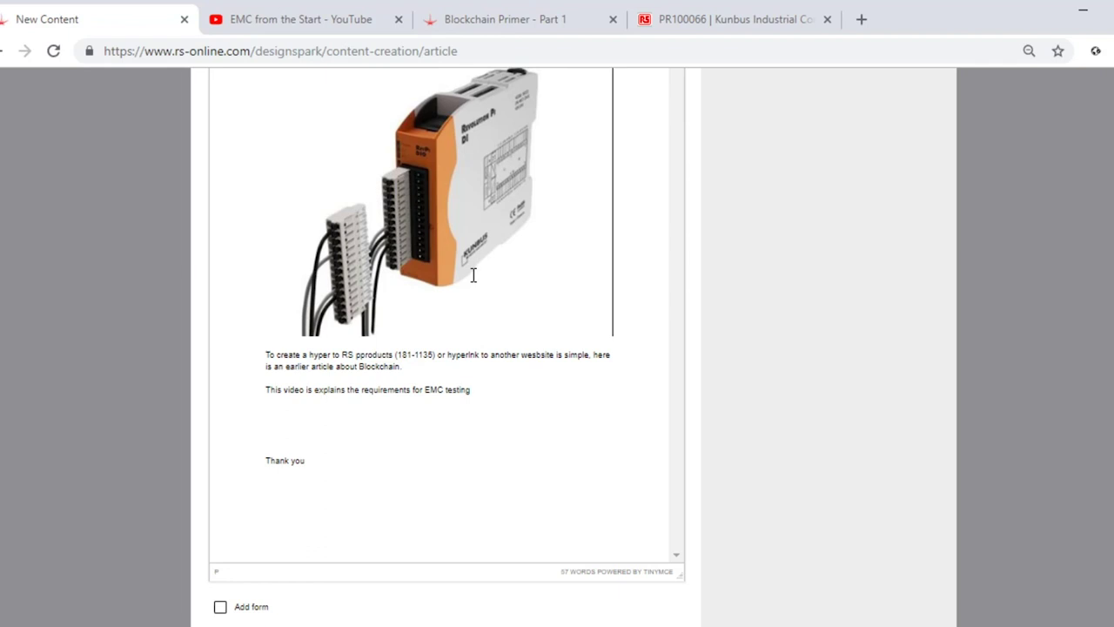
pyautogui.click(399, 353)
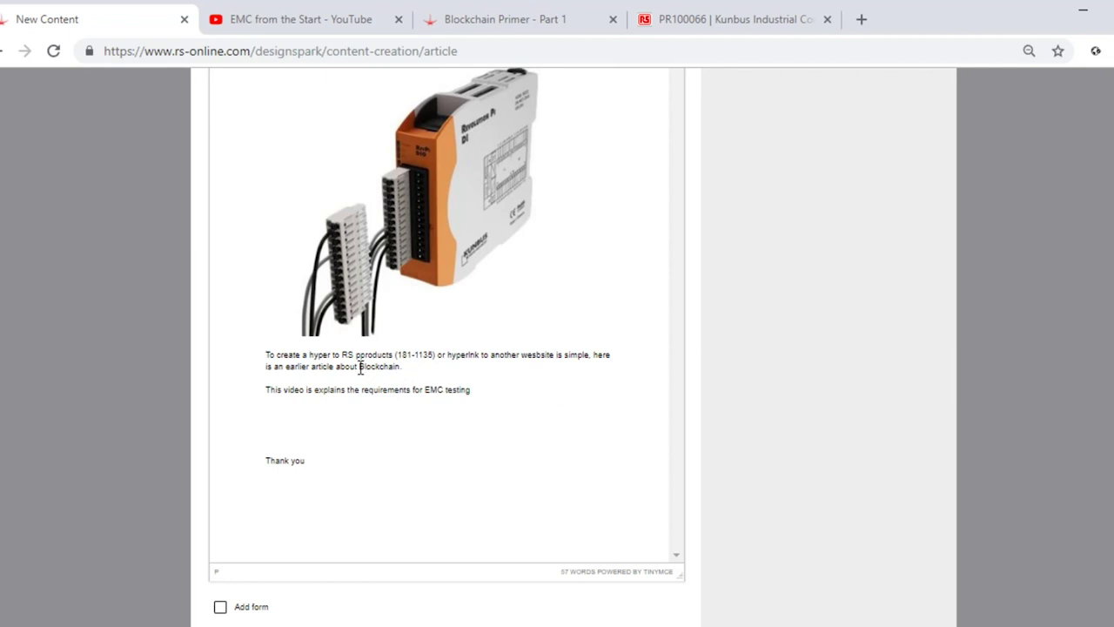
pyautogui.moveTo(360, 367); pyautogui.dragTo(400, 369)
pyautogui.click(547, 21)
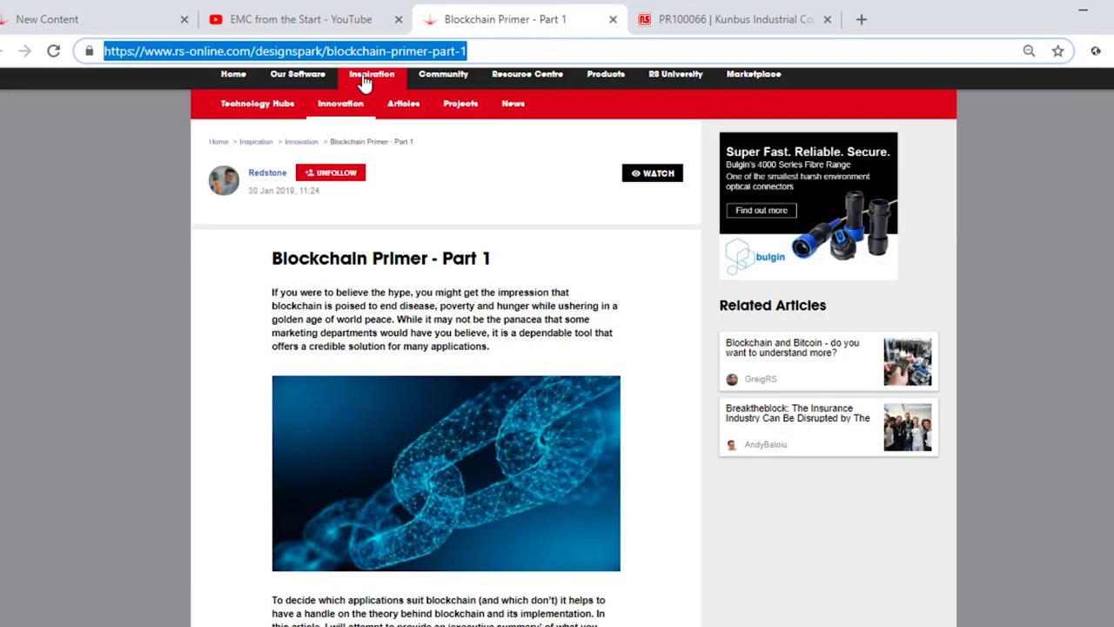
pyautogui.rightClick(322, 53)
pyautogui.click(355, 117)
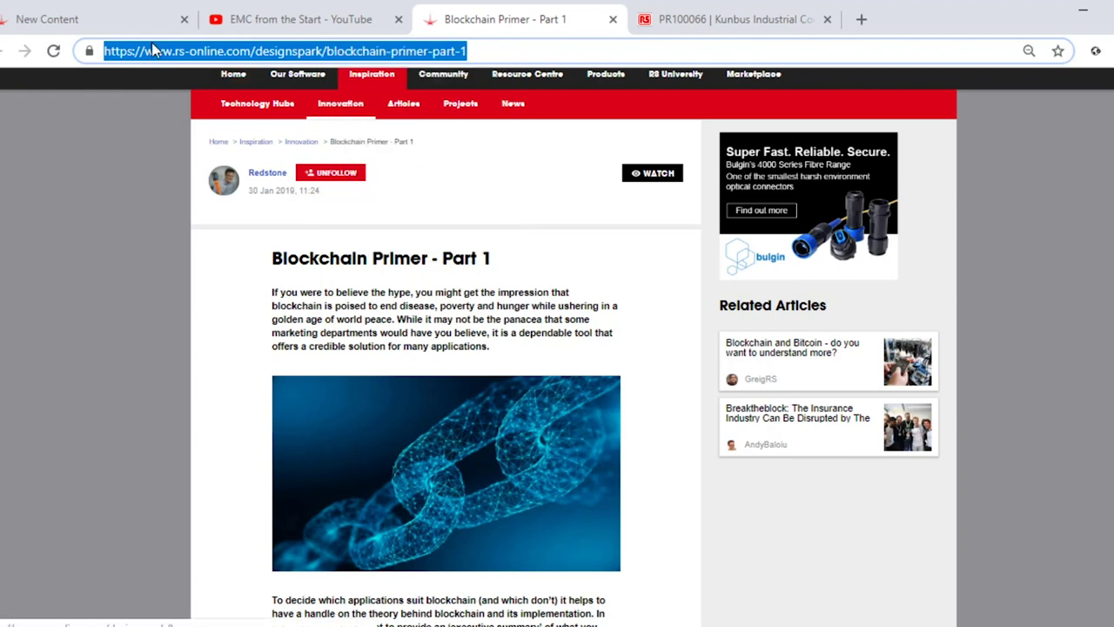
# - Link the selected word "Blockchain" in the article body to the copied Blockchain Primer - Part 1 address, with New window as the target
pyautogui.click(130, 23)
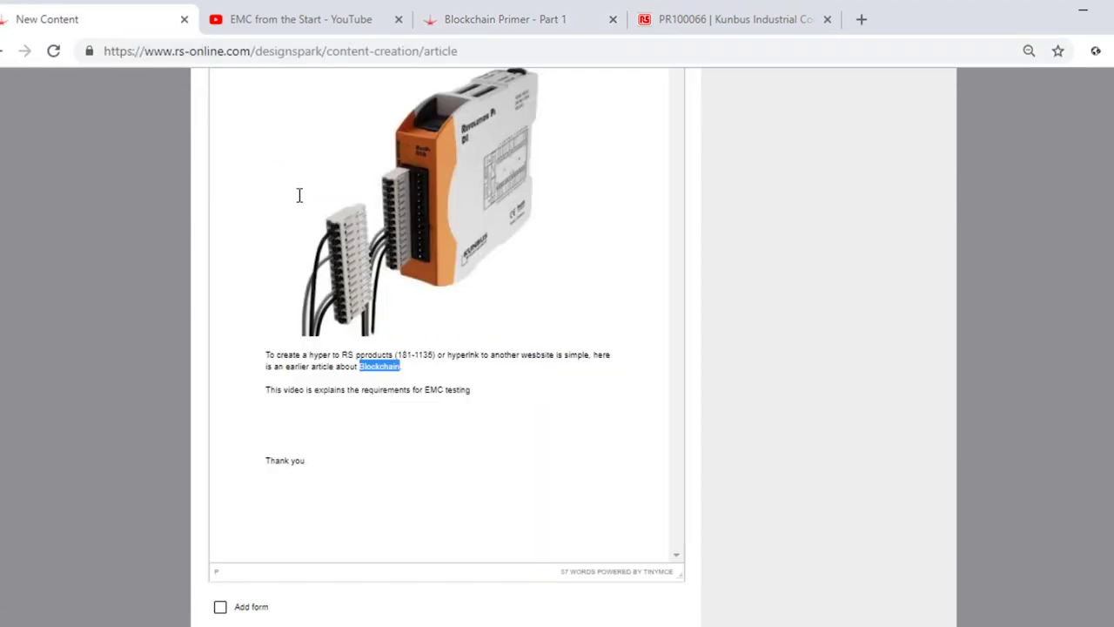
pyautogui.rightClick(374, 368)
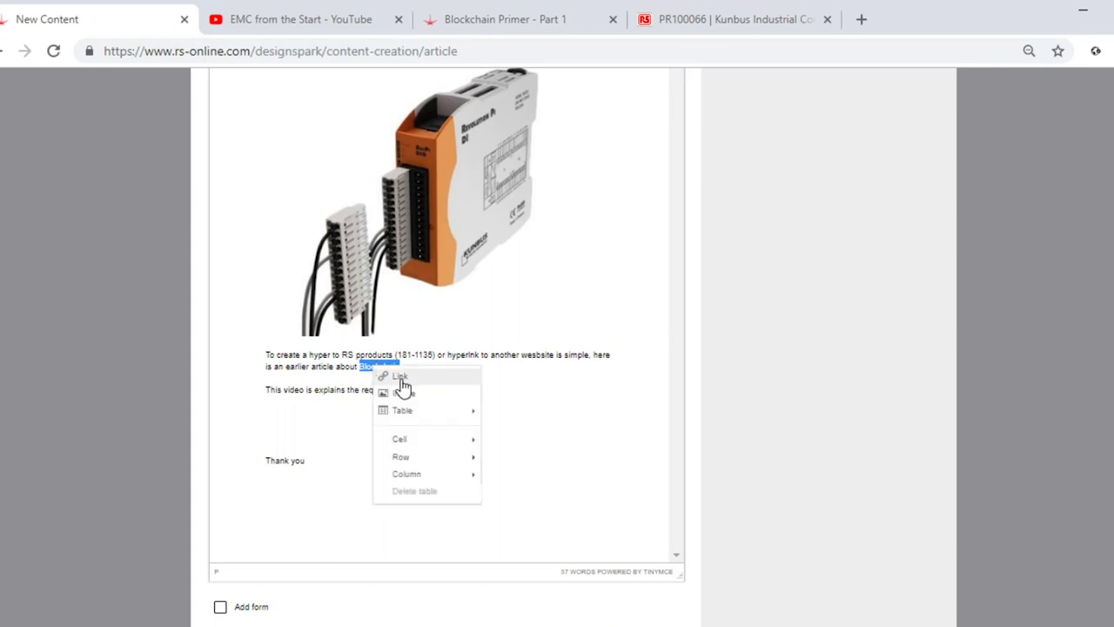
pyautogui.click(398, 377)
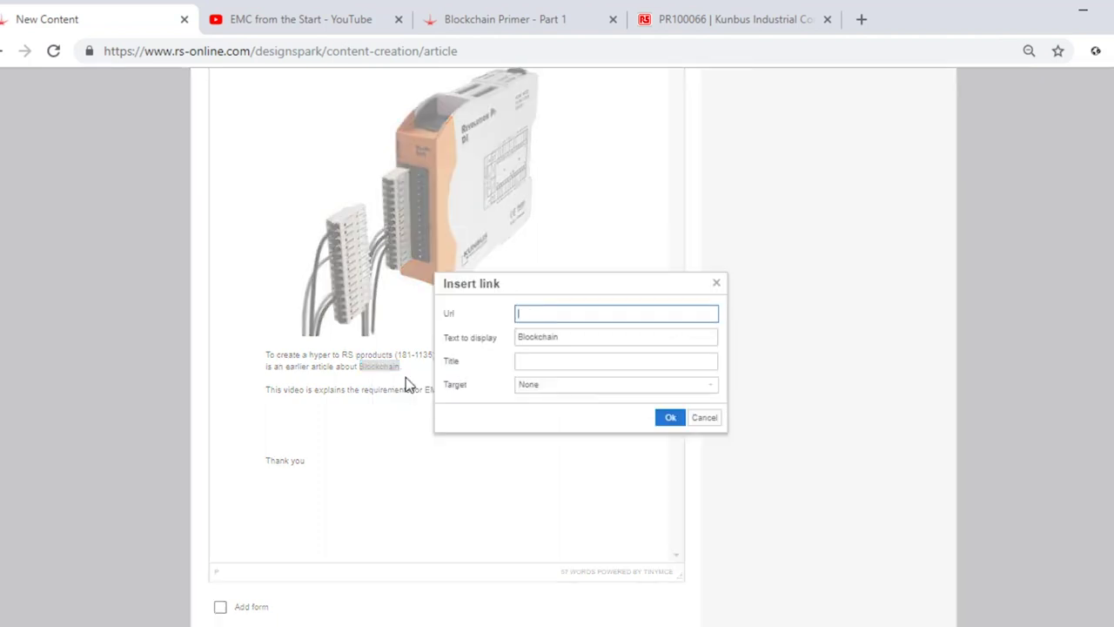
pyautogui.rightClick(546, 314)
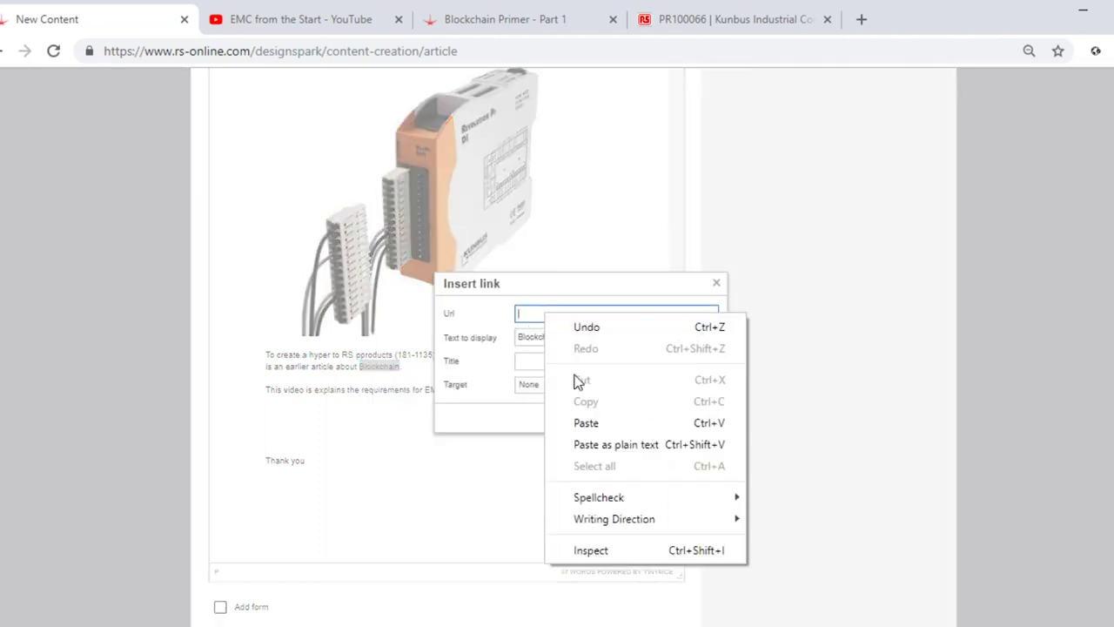
pyautogui.click(587, 423)
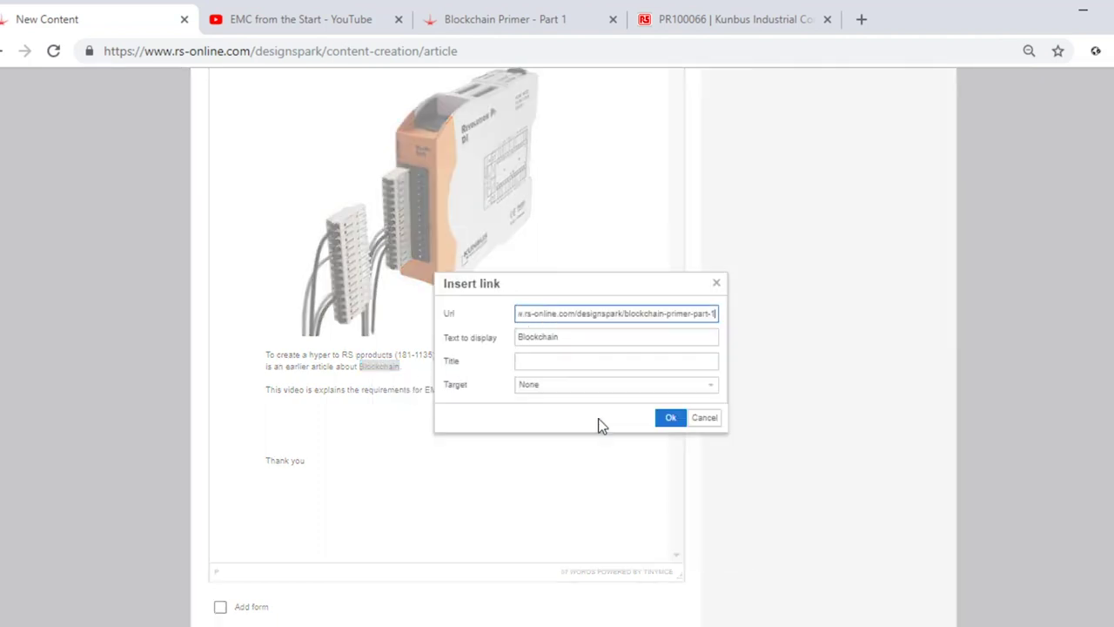
pyautogui.click(545, 391)
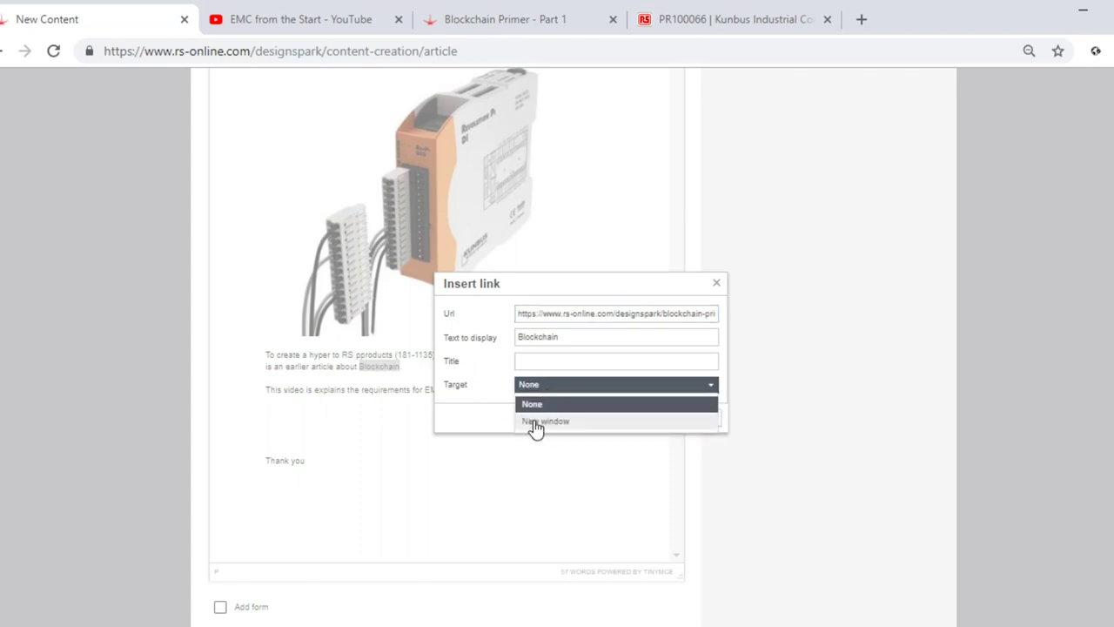
pyautogui.click(535, 424)
pyautogui.click(672, 424)
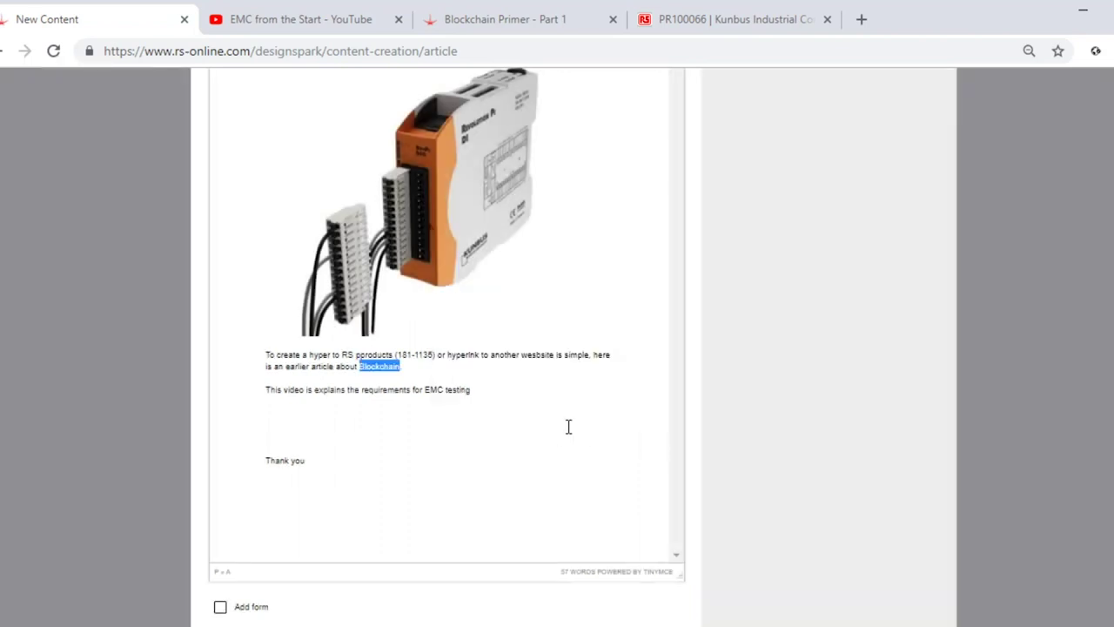
# - Place the insertion point below the EMC testing line and copy the embed code of the YouTube video "EMC from the Start"
pyautogui.click(561, 428)
pyautogui.click(340, 22)
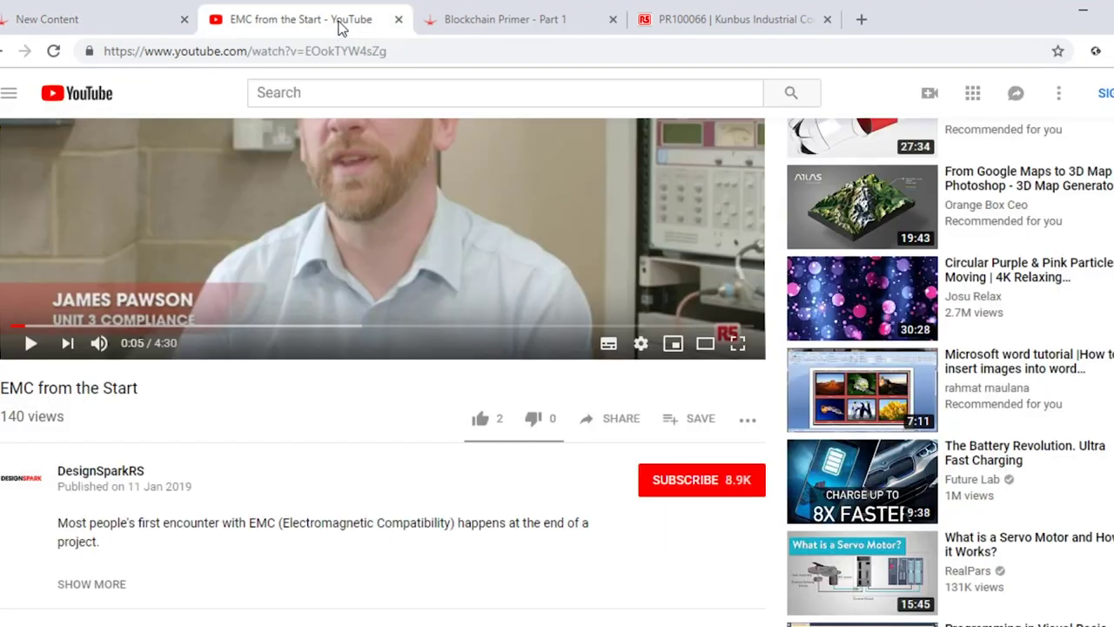
pyautogui.click(619, 423)
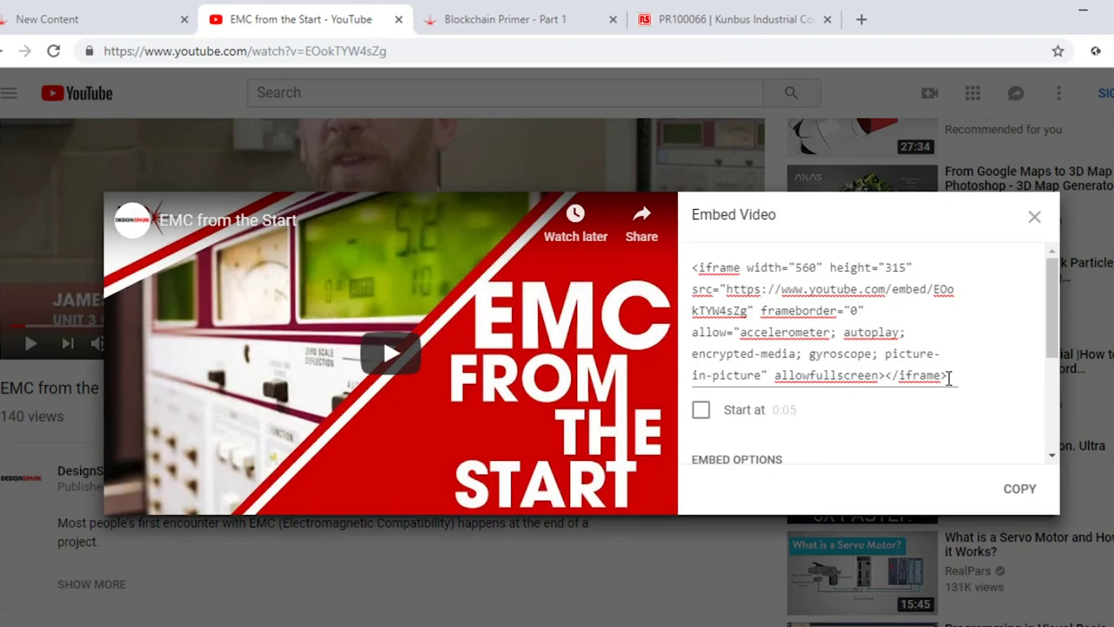
pyautogui.moveTo(949, 375); pyautogui.dragTo(695, 256)
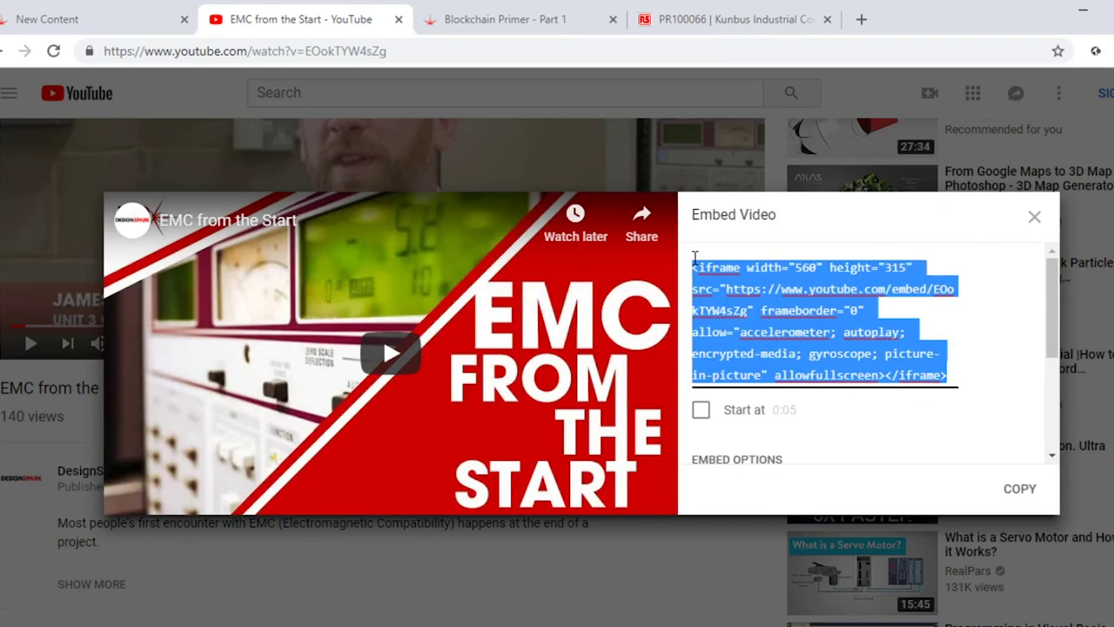
pyautogui.rightClick(713, 275)
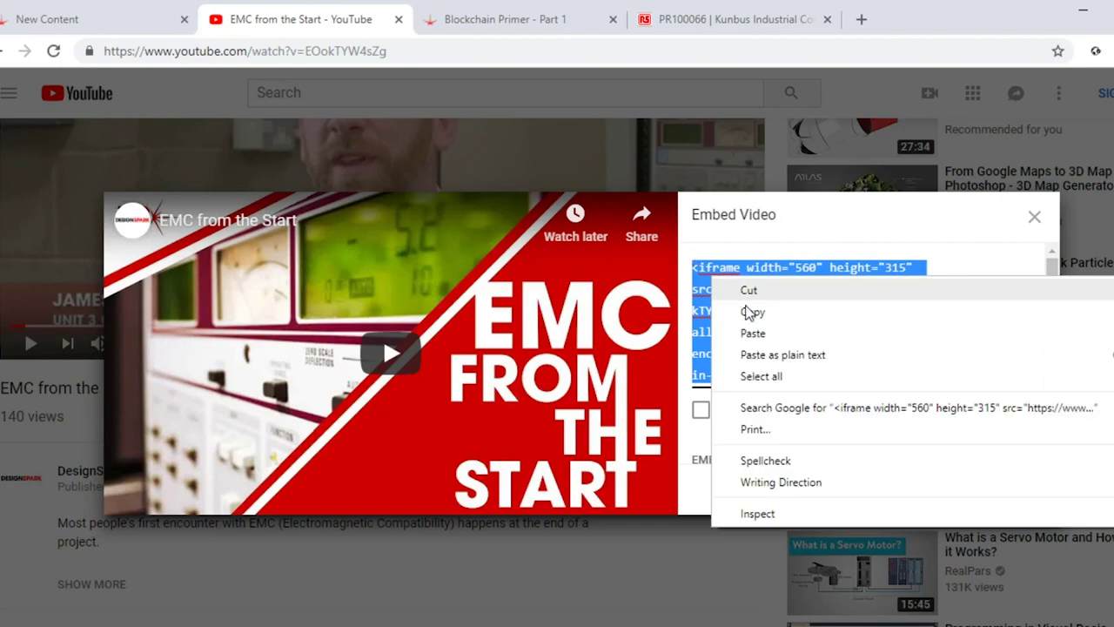
pyautogui.click(754, 313)
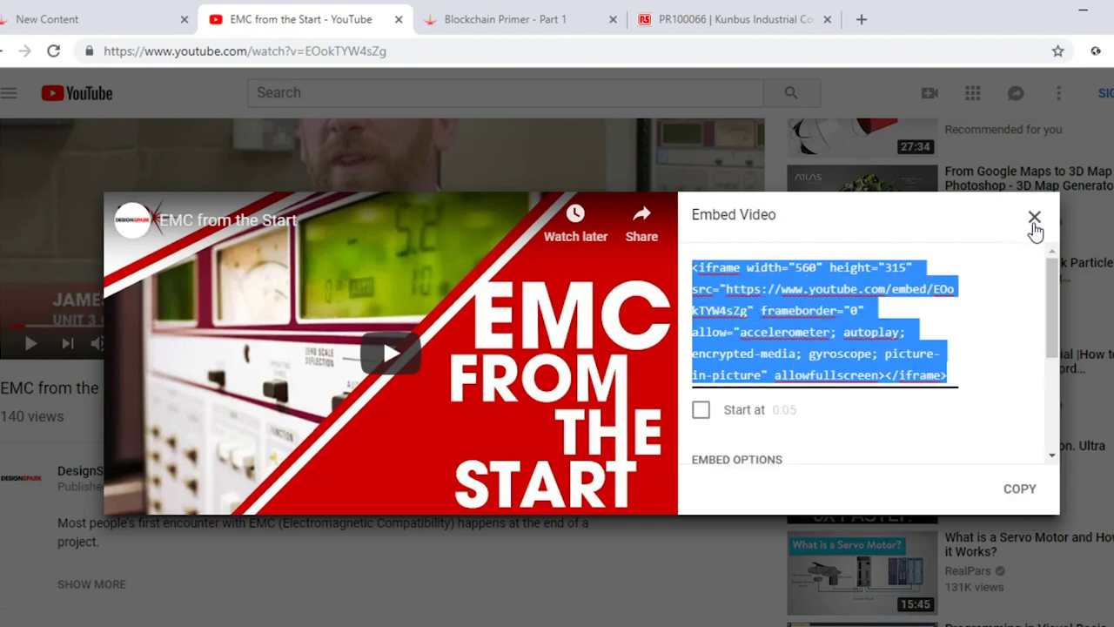
pyautogui.click(1034, 216)
# - Back in the DesignSpark article, insert the YouTube video below the EMC testing line using the copied embed code
pyautogui.click(98, 23)
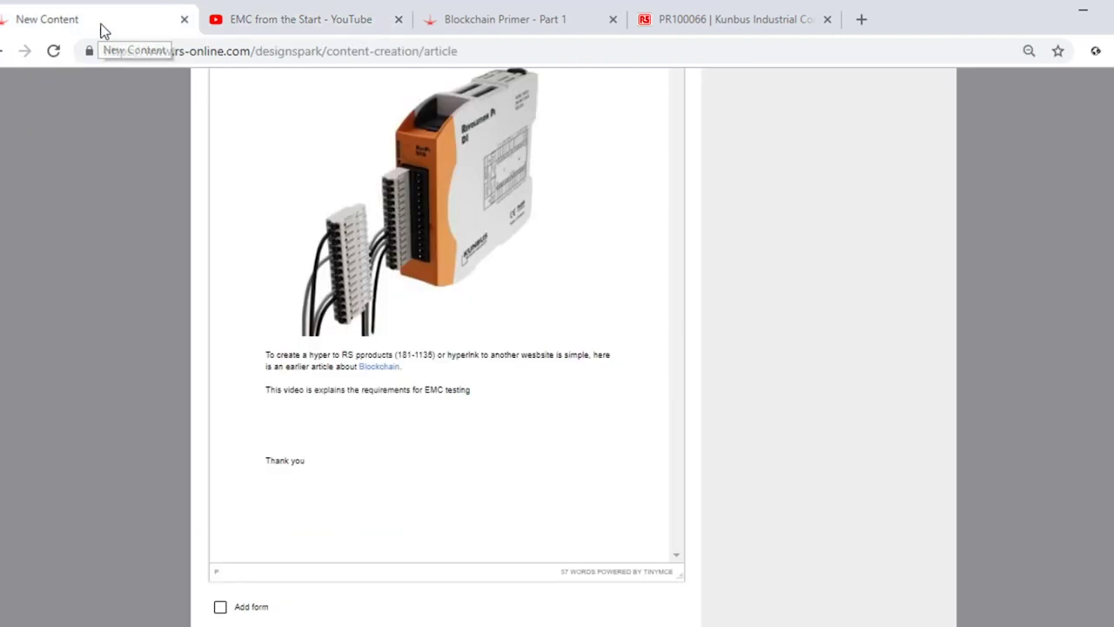
pyautogui.scroll(3, 535, 474)
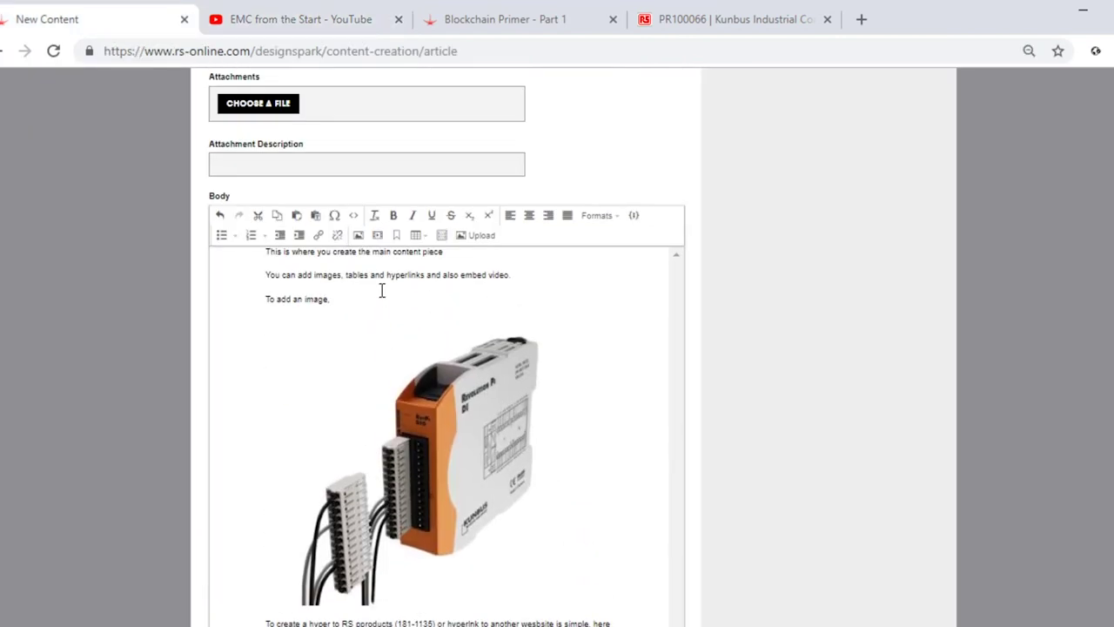
pyautogui.click(379, 238)
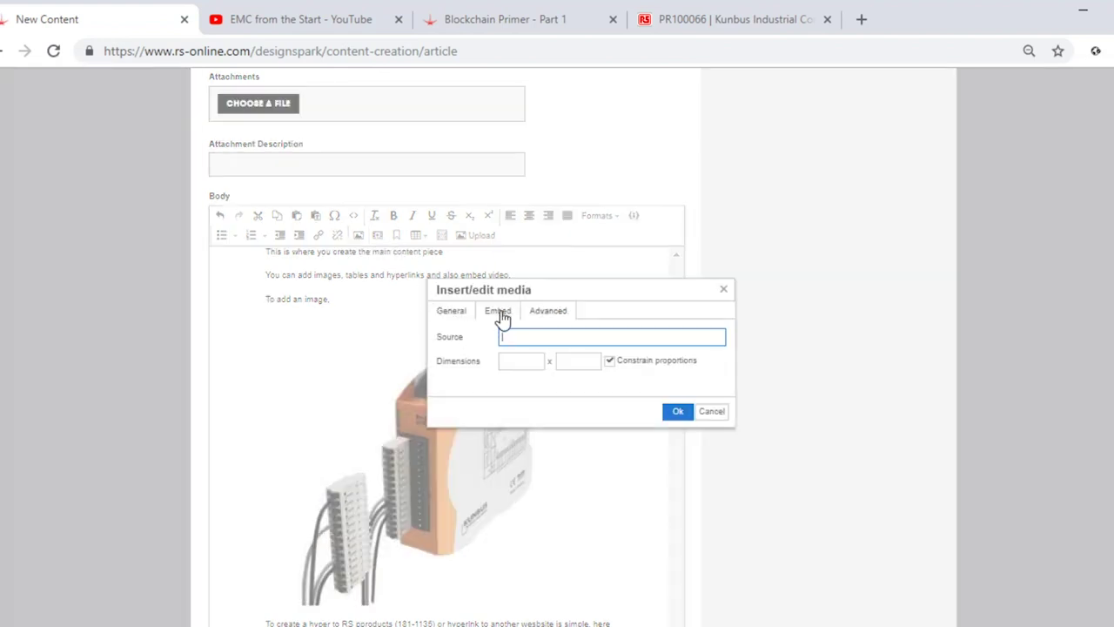
pyautogui.click(498, 310)
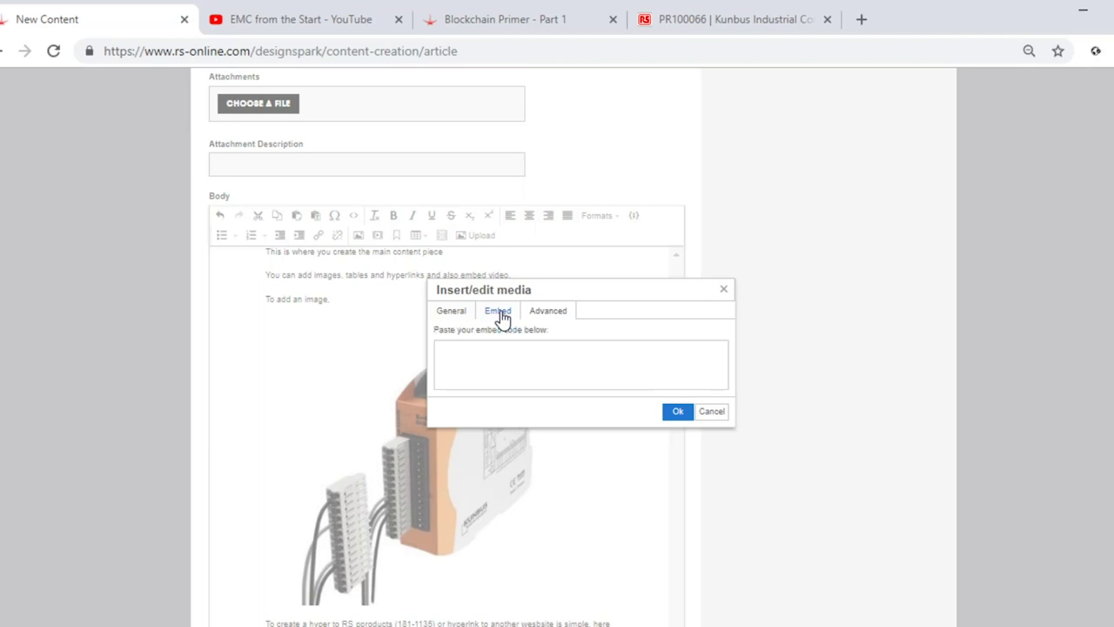
pyautogui.click(466, 353)
pyautogui.rightClick(466, 354)
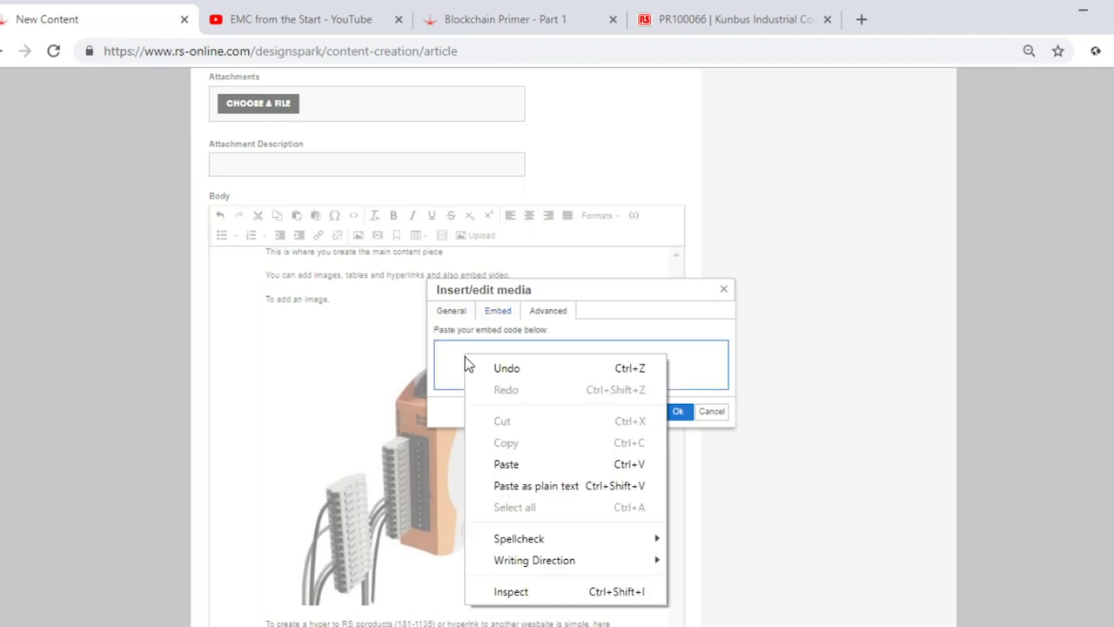
pyautogui.click(524, 463)
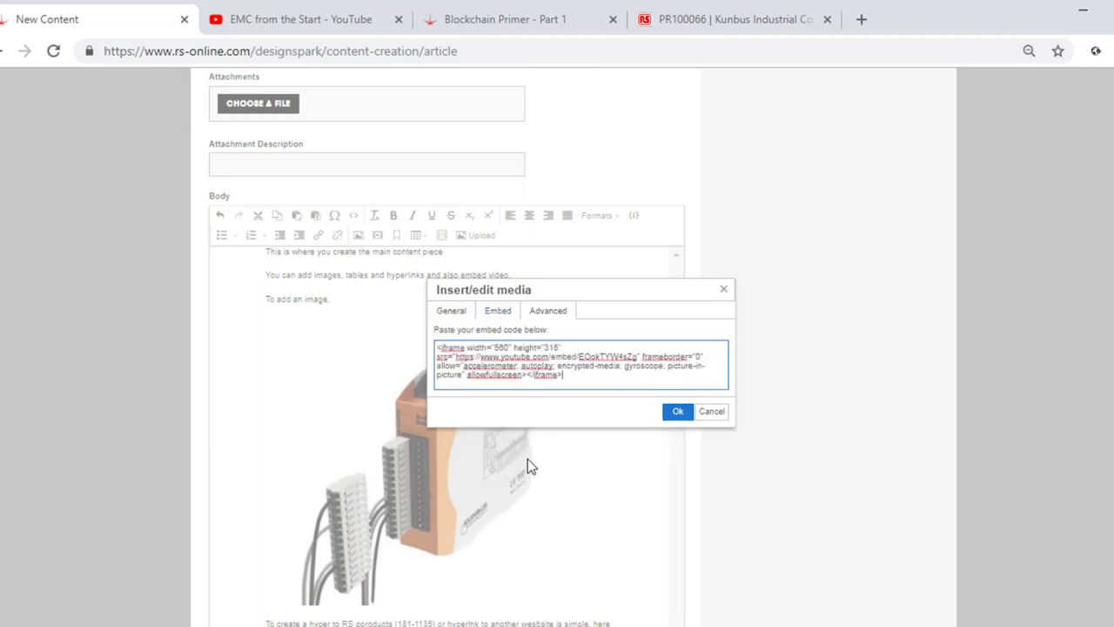
pyautogui.click(678, 414)
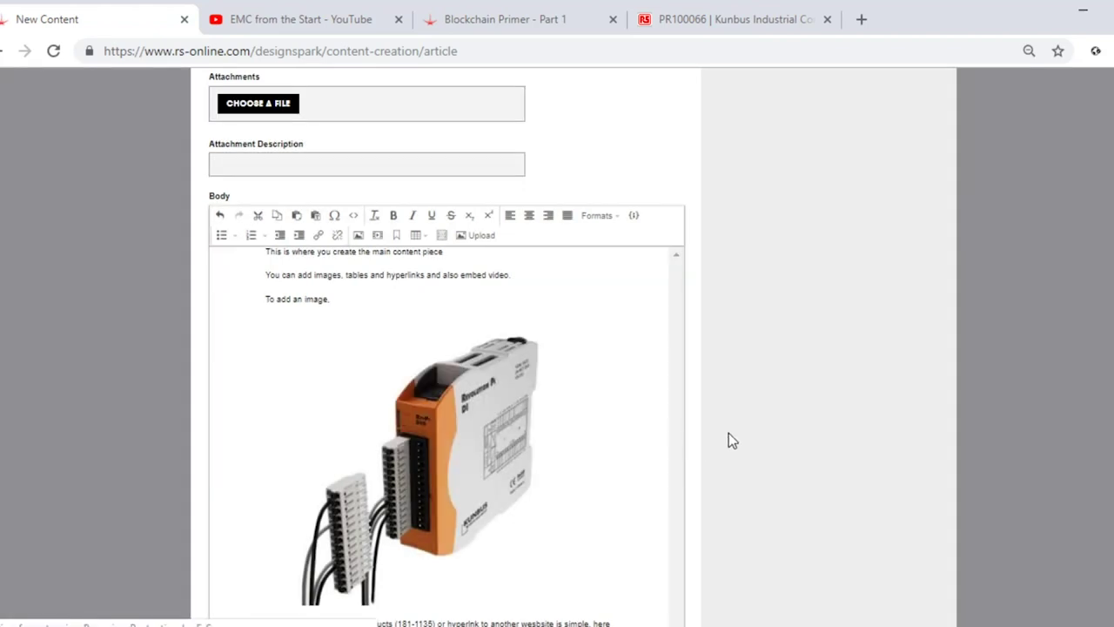
# - Check the embedded video in the article body and save the article
pyautogui.scroll(-5, 446, 348)
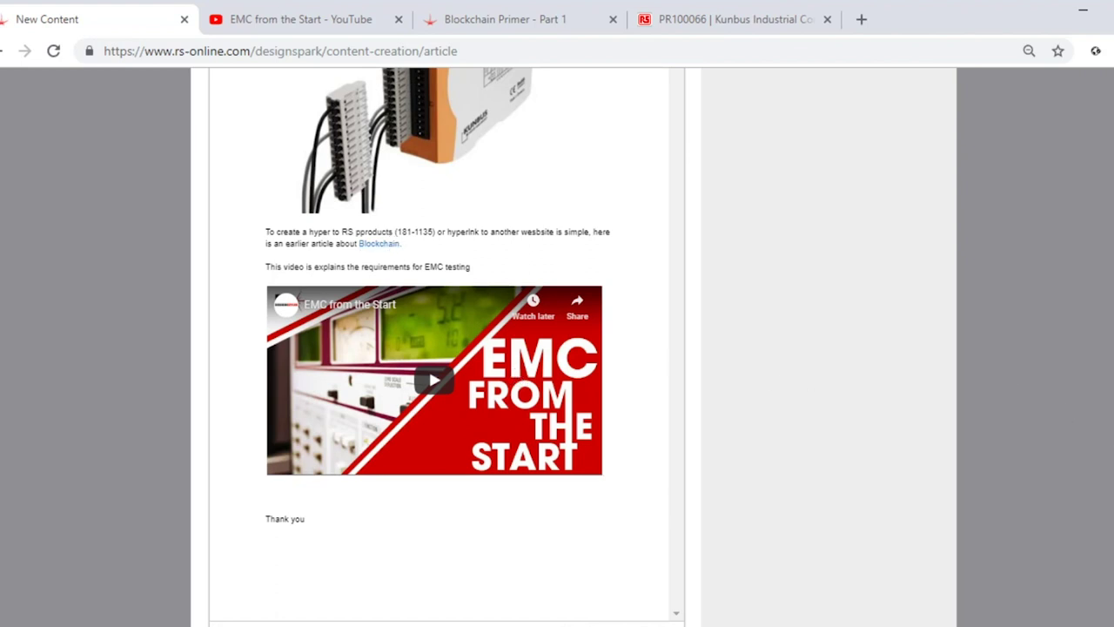
pyautogui.scroll(-3, 557, 348)
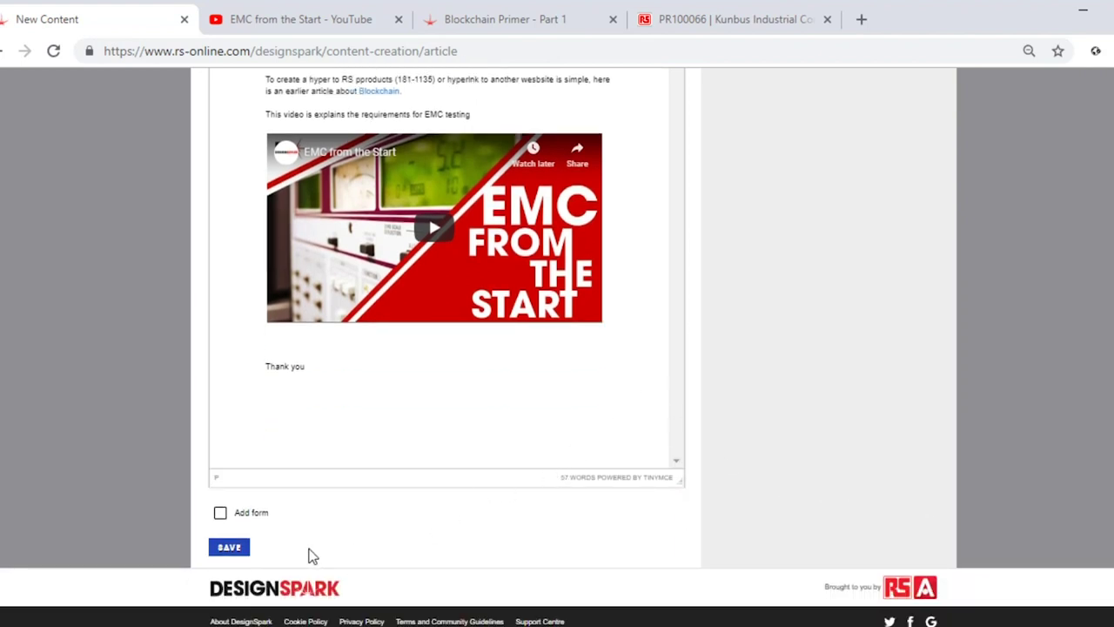
pyautogui.click(230, 555)
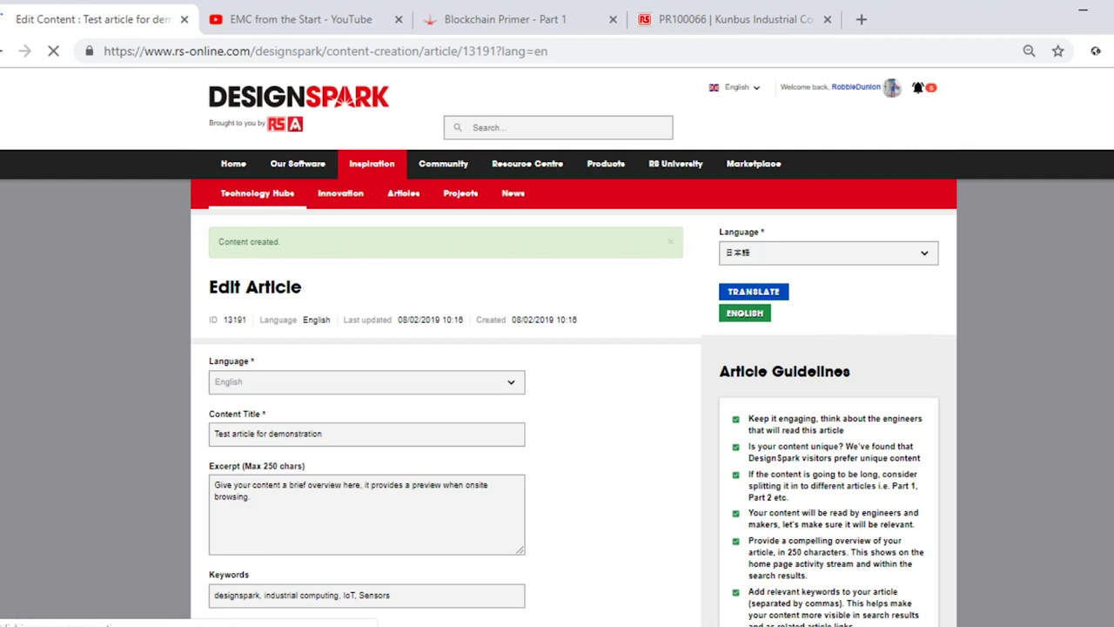
# - Open the preview of the saved article, examine its image, hyperlinks and embedded video, and return to the article's edit page
pyautogui.scroll(-10, 557, 348)
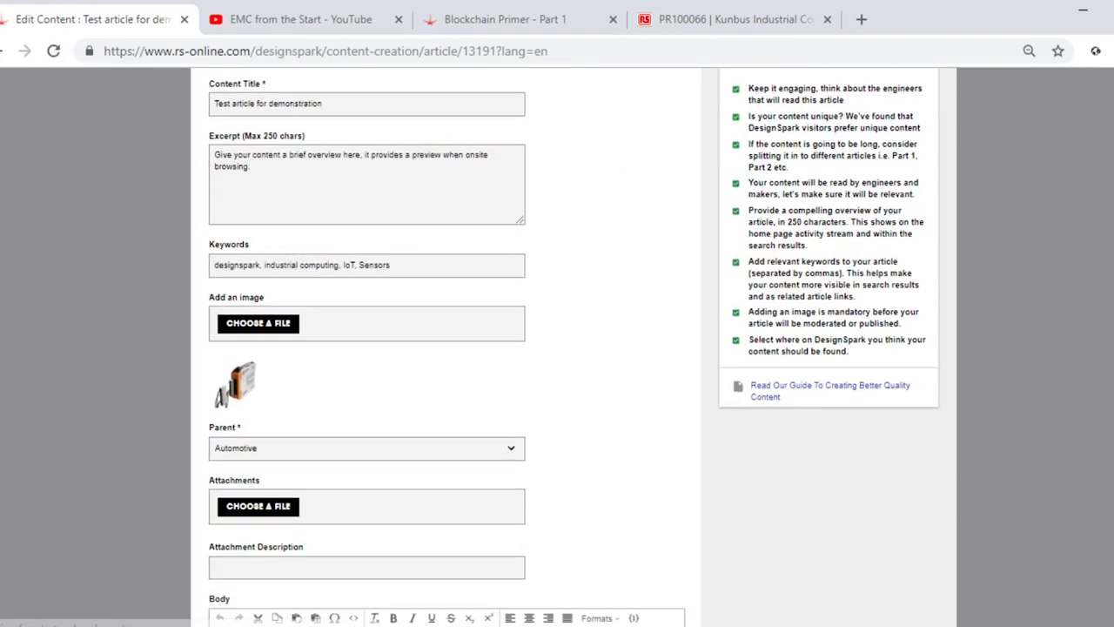
pyautogui.scroll(-4, 632, 520)
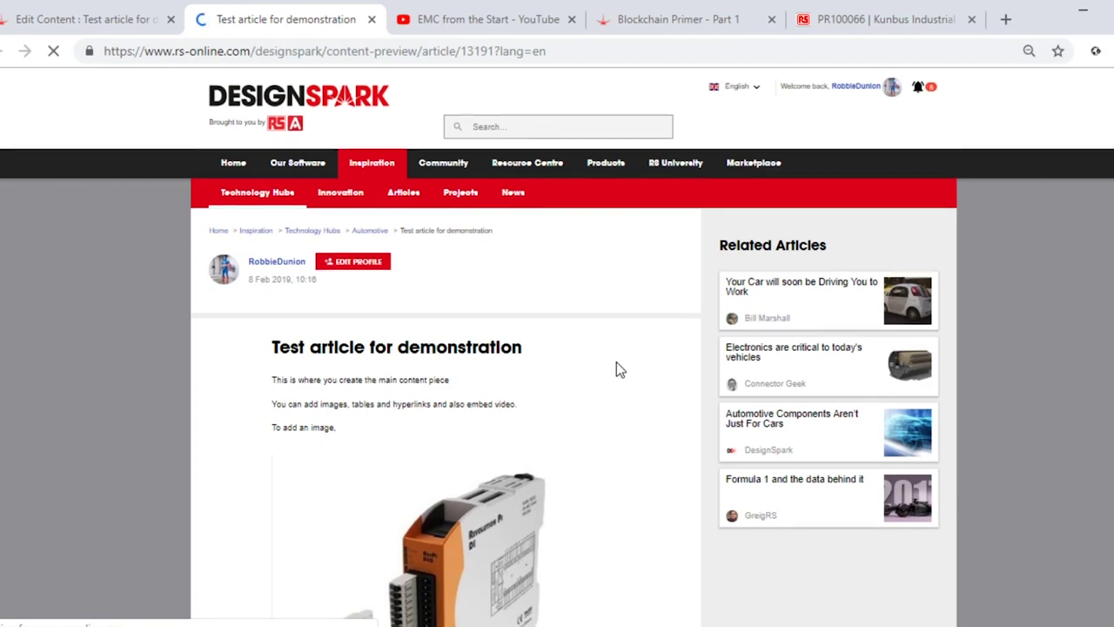
pyautogui.scroll(-2, 616, 362)
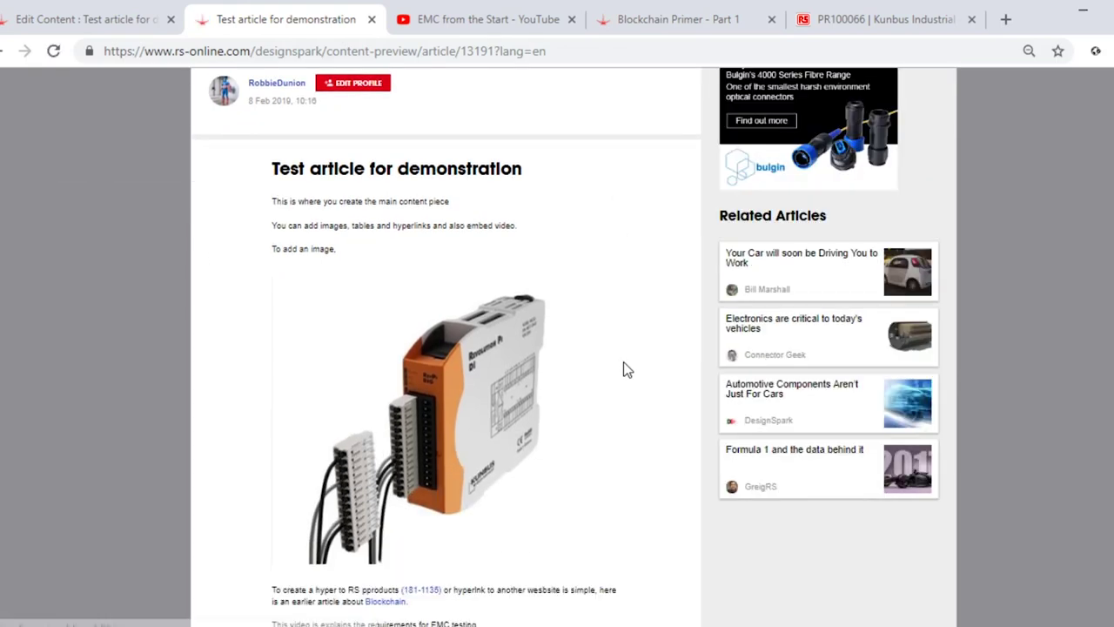
pyautogui.scroll(-4, 623, 369)
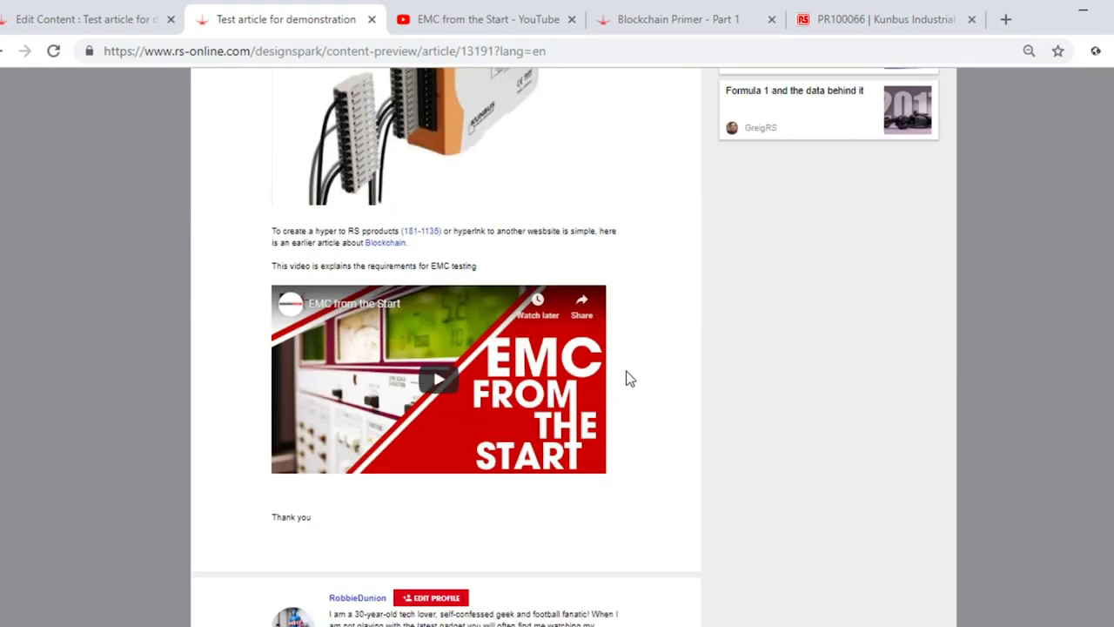
pyautogui.scroll(-2, 636, 399)
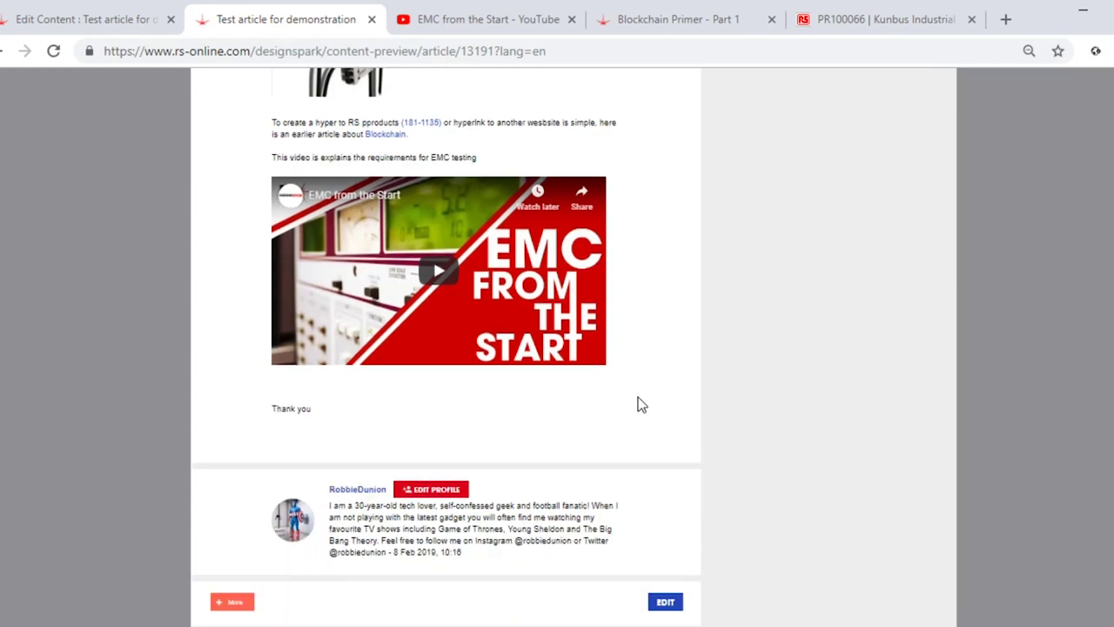
pyautogui.scroll(5, 639, 401)
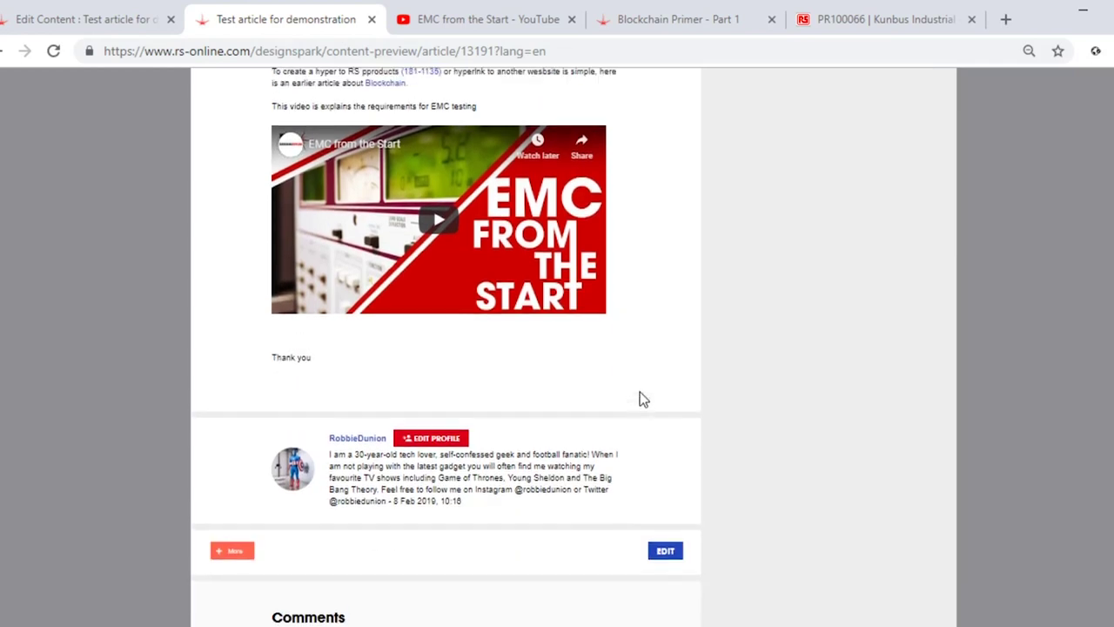
pyautogui.scroll(-6, 646, 391)
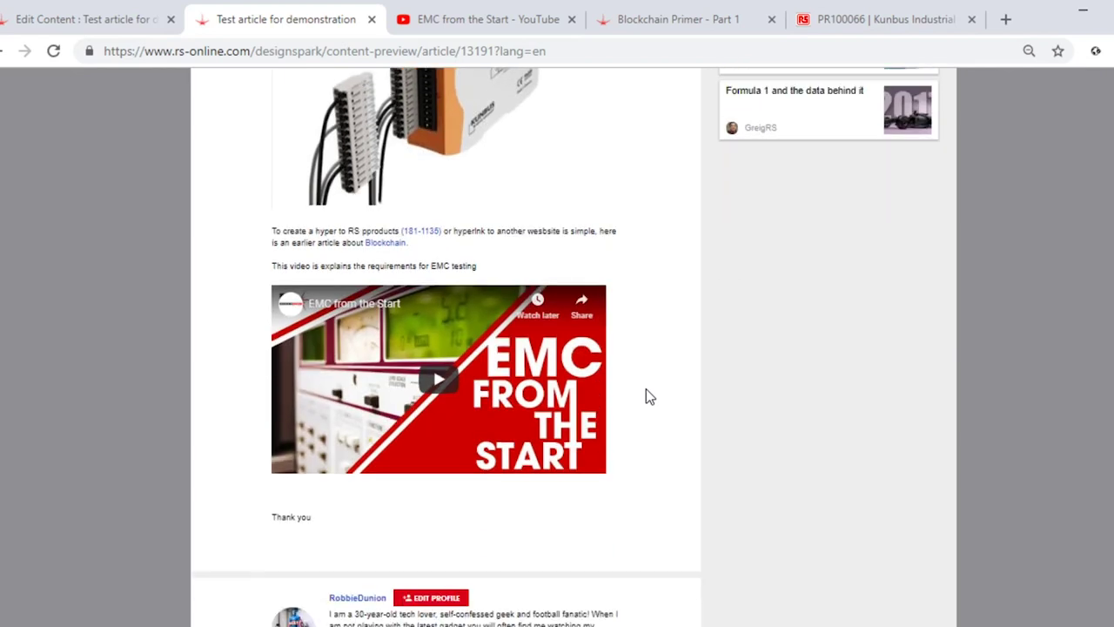
pyautogui.scroll(3, 671, 393)
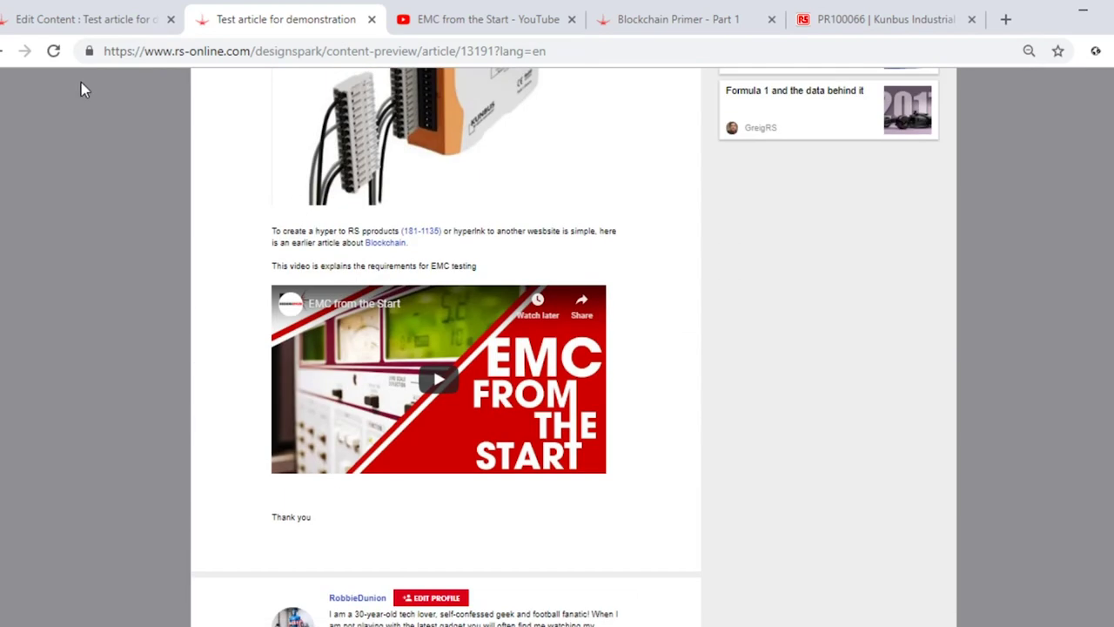
pyautogui.click(91, 30)
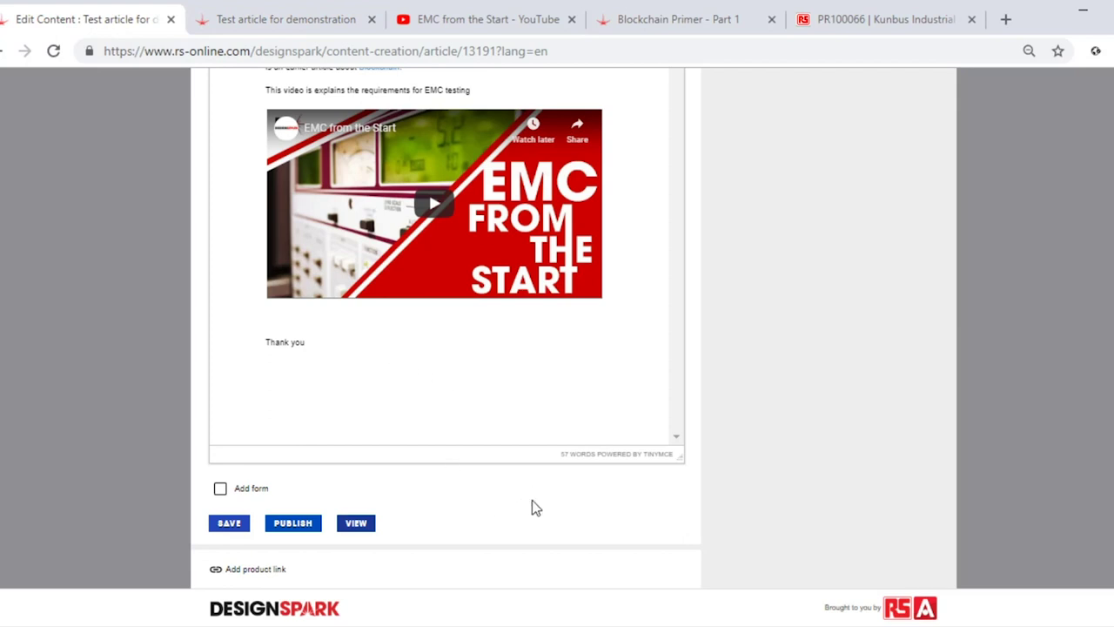